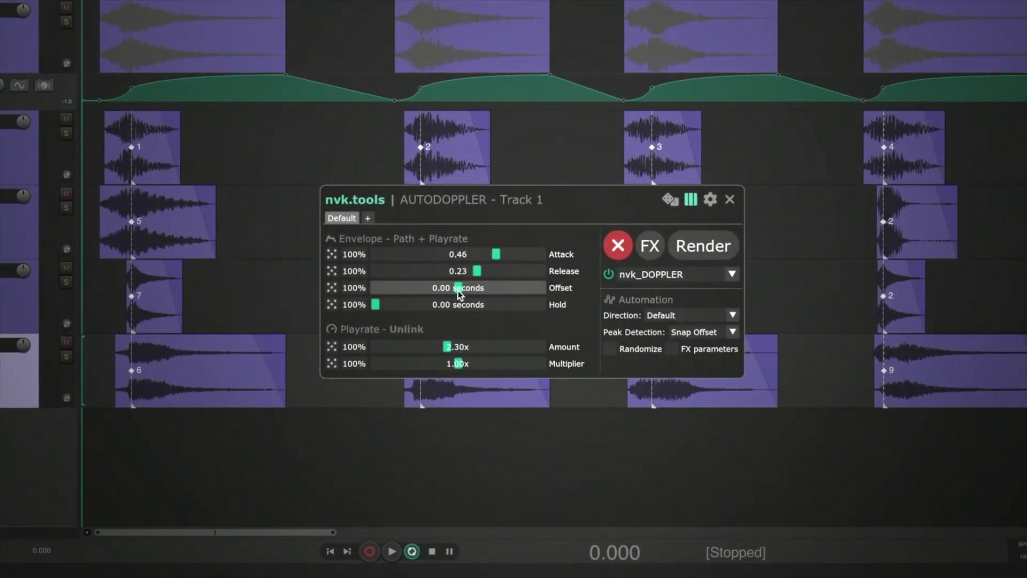
# Nudge the AutoDoppler offset, lower attack to 0.30, add a short hold, and play back
pyautogui.moveTo(462, 288); pyautogui.dragTo(457, 288)
pyautogui.moveTo(495, 253); pyautogui.dragTo(483, 255)
pyautogui.moveTo(374, 304); pyautogui.dragTo(404, 305)
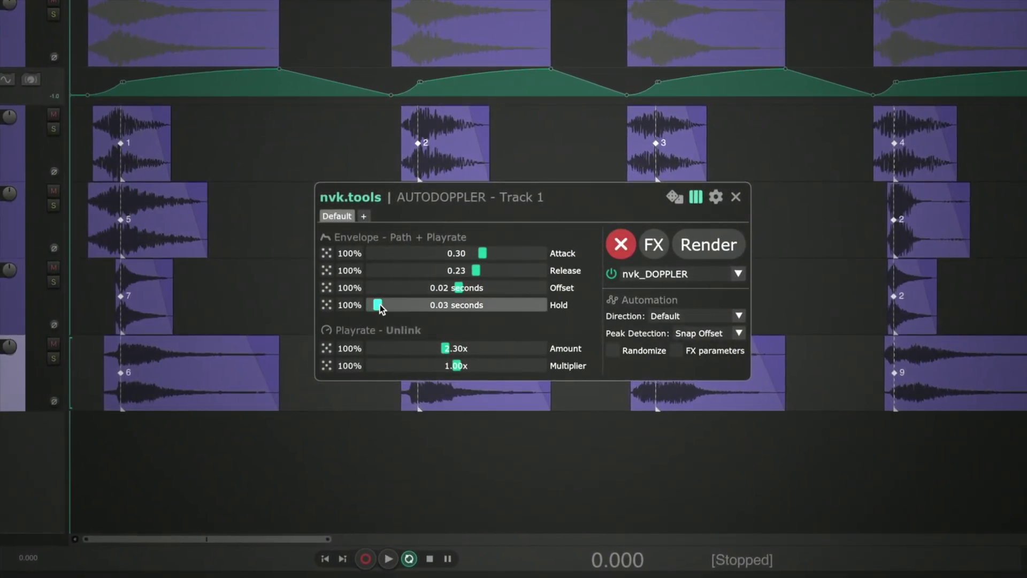
pyautogui.press('space')
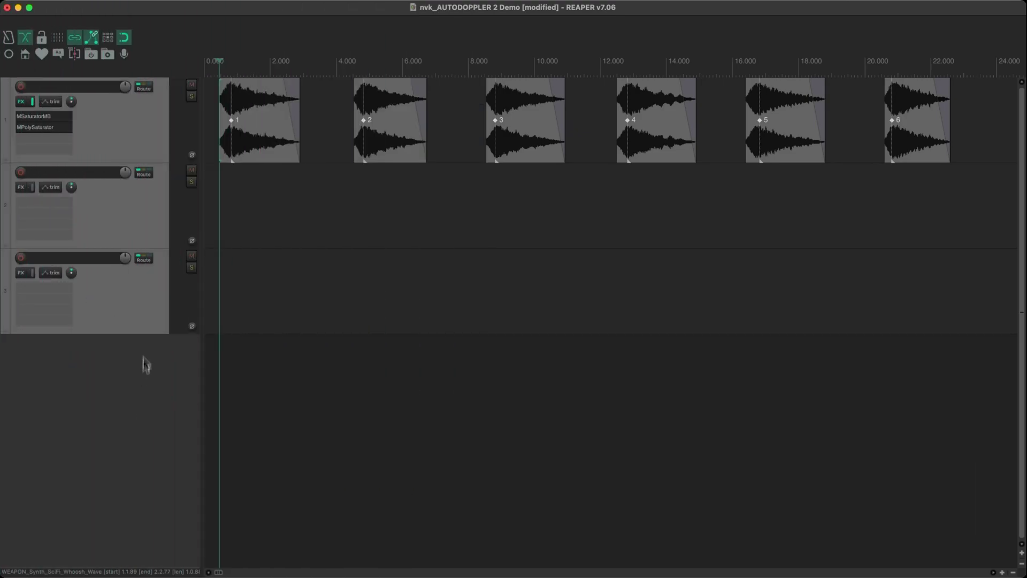
# Select track 1 and run AutoDoppler on it
pyautogui.click(123, 147)
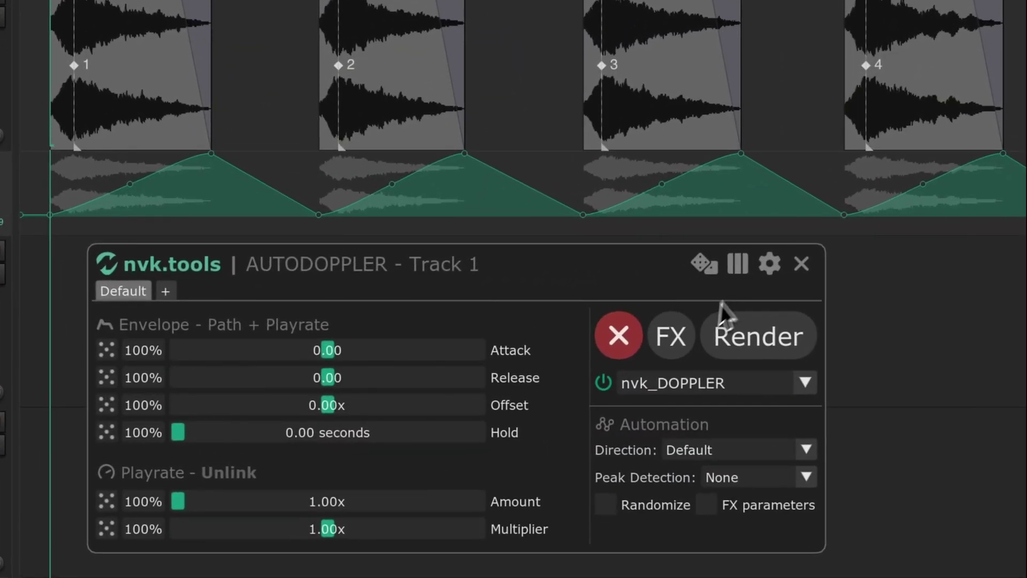
pyautogui.click(654, 342)
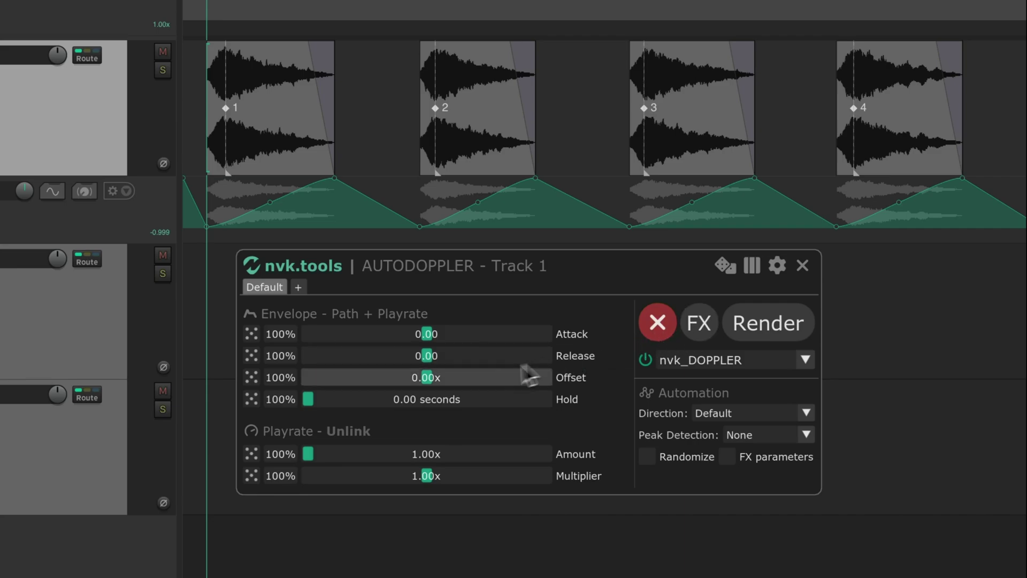
# Audition an envelope offset of -0.26x, then reset the offset to zero
pyautogui.moveTo(430, 379); pyautogui.dragTo(393, 379)
pyautogui.press('space')
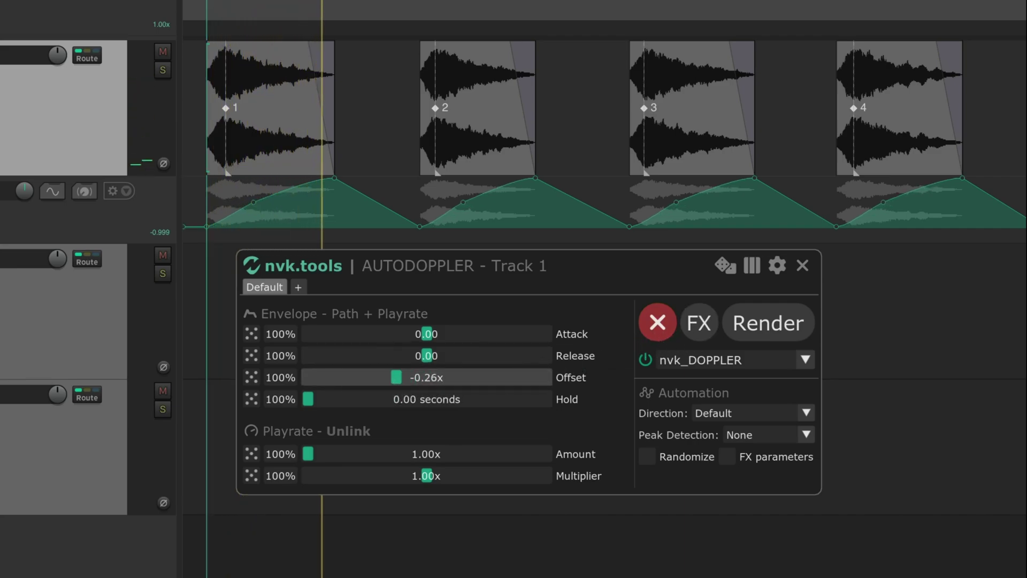
pyautogui.press('space')
pyautogui.doubleClick(392, 379)
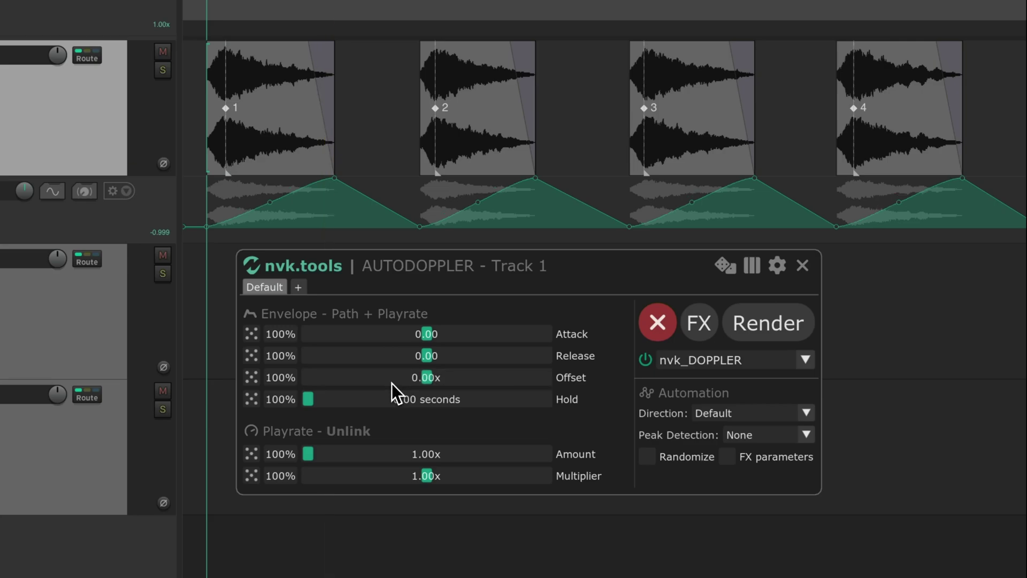
# Set peak detection to Snap Offset and audition the result
pyautogui.click(738, 435)
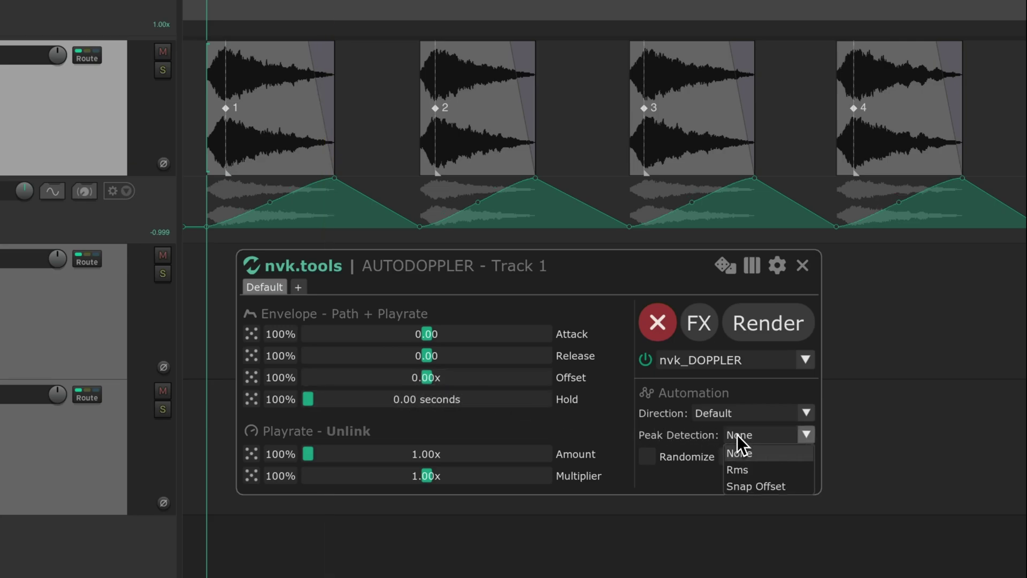
pyautogui.click(752, 488)
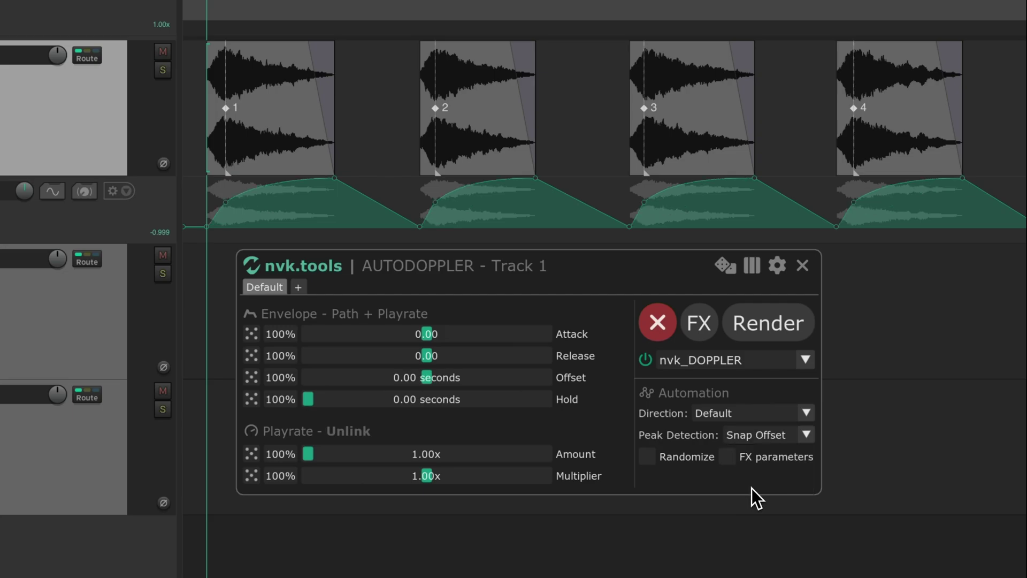
pyautogui.press('space')
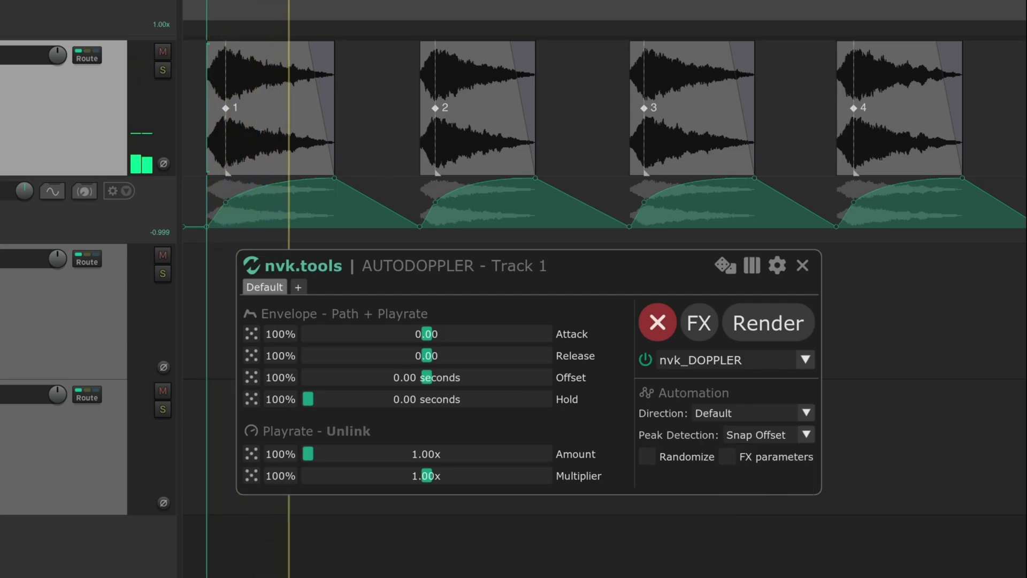
pyautogui.press('space')
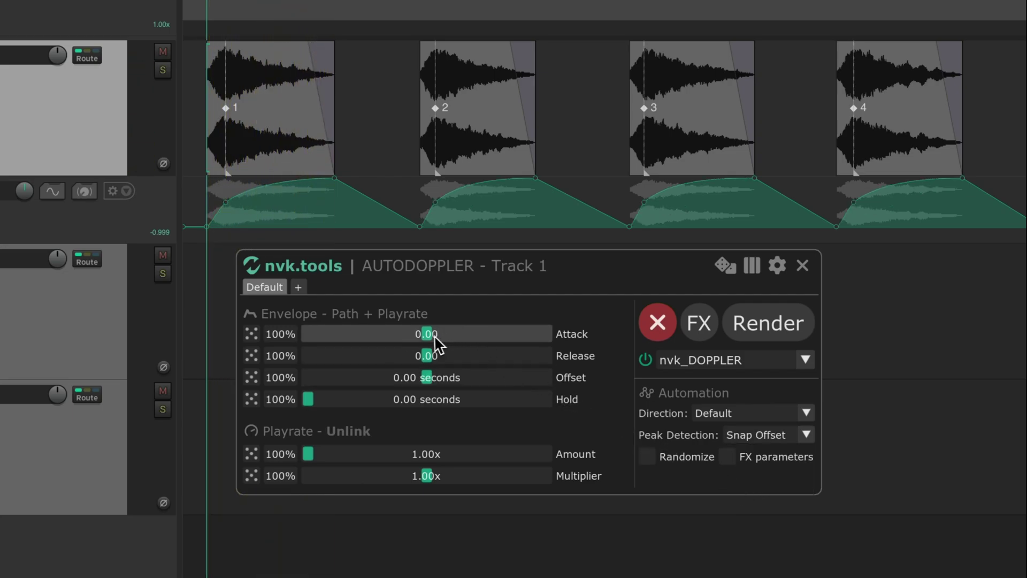
# Raise the envelope attack to 0.34 with release 0.26 and audition the curve
pyautogui.moveTo(426, 334)
pyautogui.mouseDown()
pyautogui.moveTo(467, 334)
pyautogui.moveTo(445, 357)
pyautogui.moveTo(462, 357)
pyautogui.mouseUp()
pyautogui.press('space')
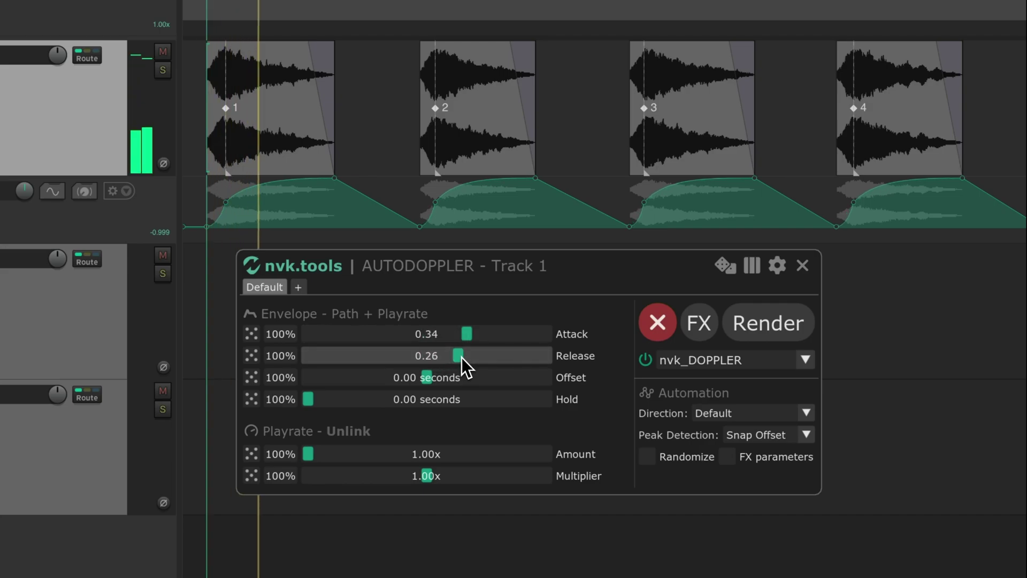
pyautogui.press('space')
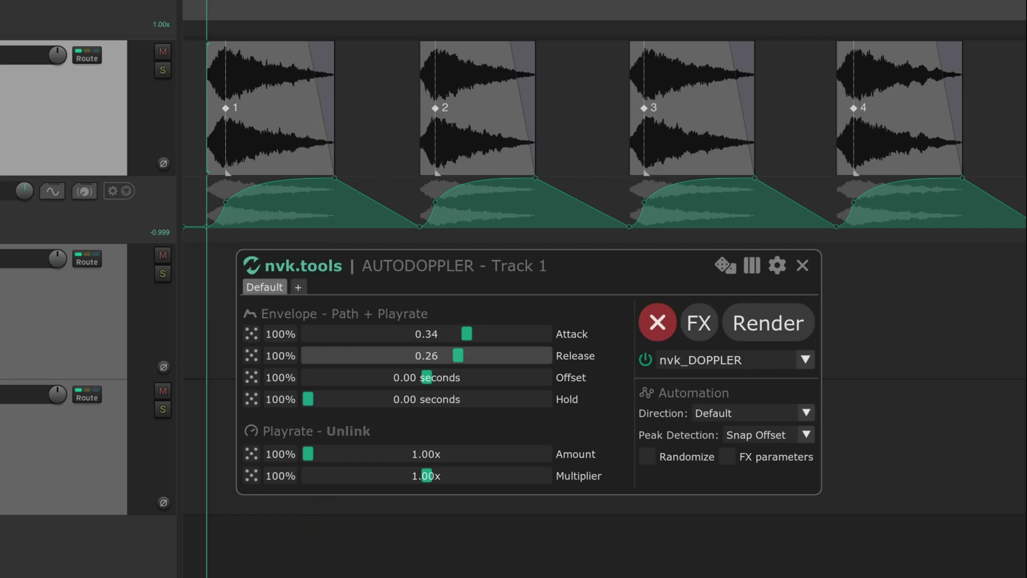
# Set playrate amount to 1.66x and multiplier to 0.60x, auditioning each change
pyautogui.moveTo(310, 454); pyautogui.dragTo(364, 457)
pyautogui.press('space')
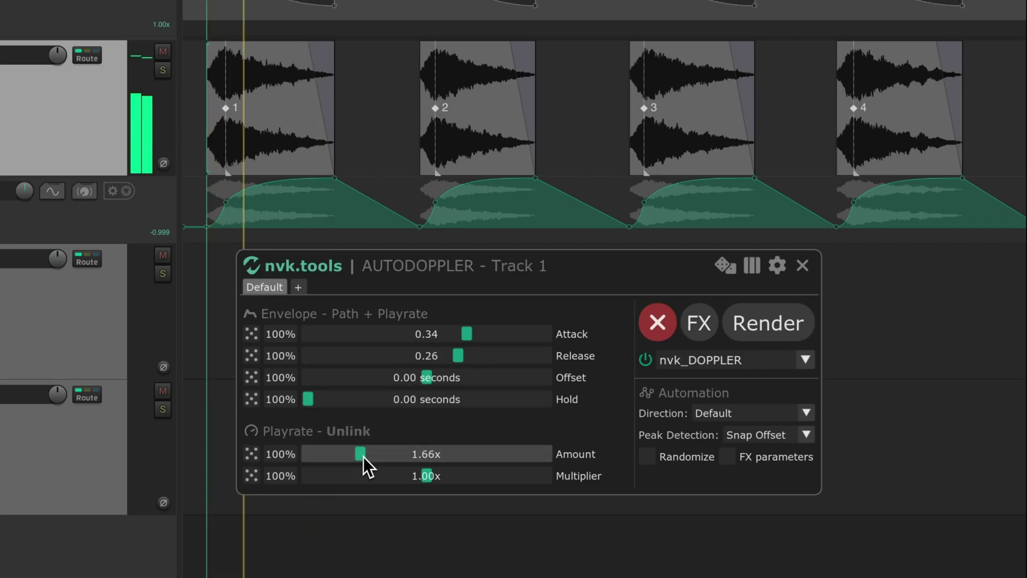
pyautogui.moveTo(426, 476); pyautogui.dragTo(388, 480)
pyautogui.press('space')
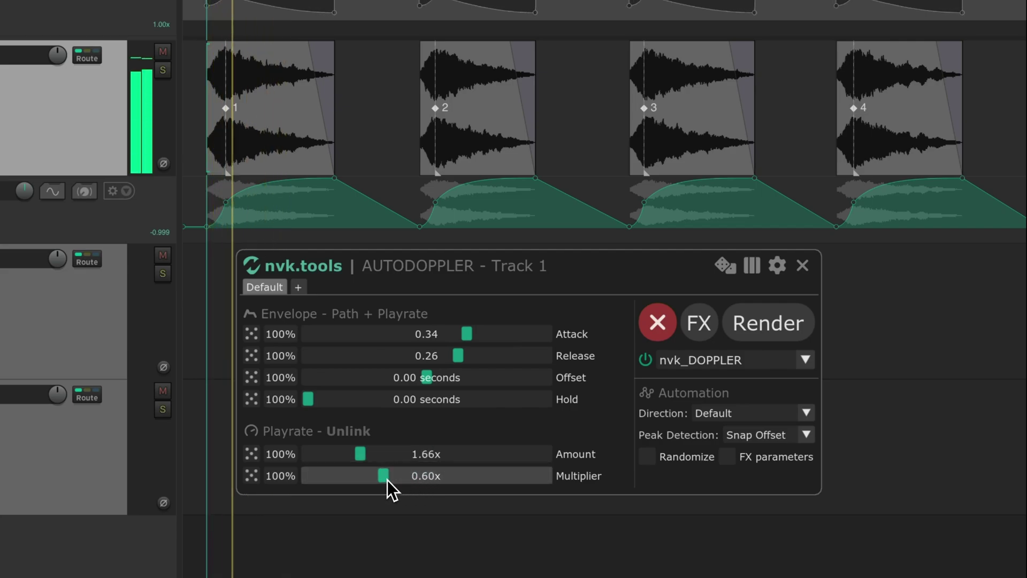
pyautogui.press('space')
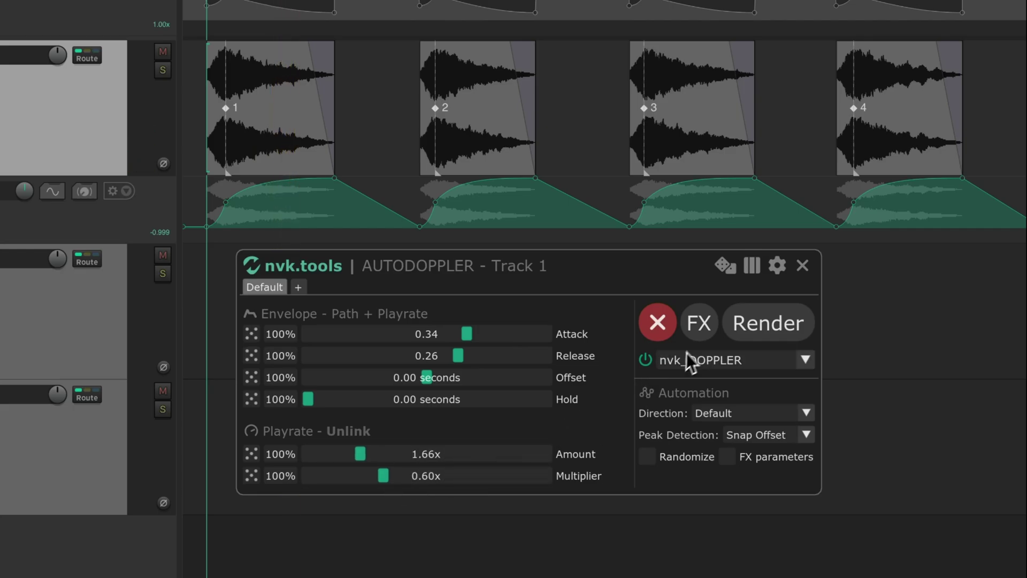
# In the nvk_DOPPLER window, set tremolo to 0.46 and depth to 0.23
pyautogui.click(699, 330)
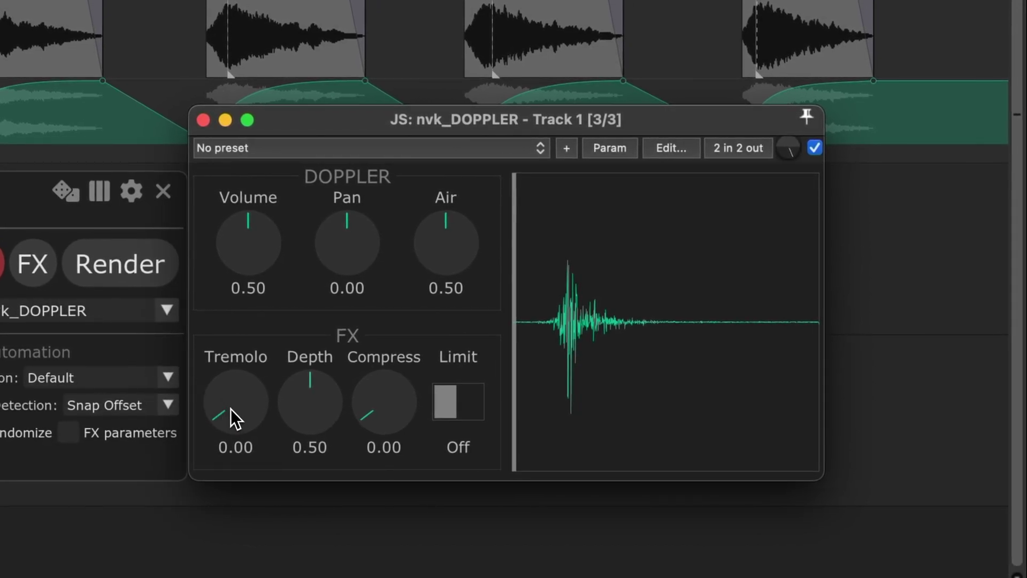
pyautogui.moveTo(230, 409); pyautogui.dragTo(231, 321)
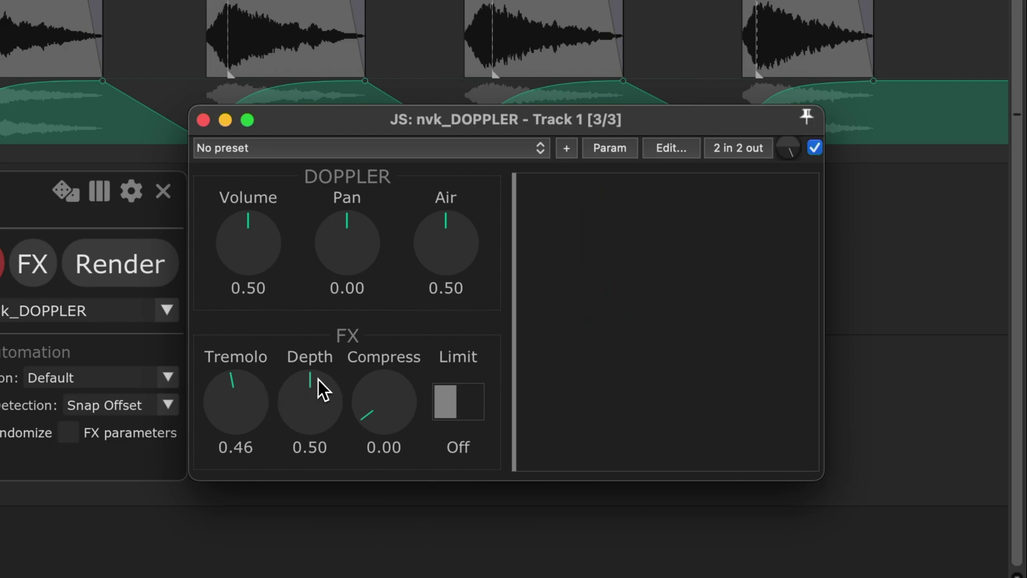
pyautogui.moveTo(311, 394); pyautogui.dragTo(298, 407)
pyautogui.moveTo(299, 455); pyautogui.dragTo(295, 462)
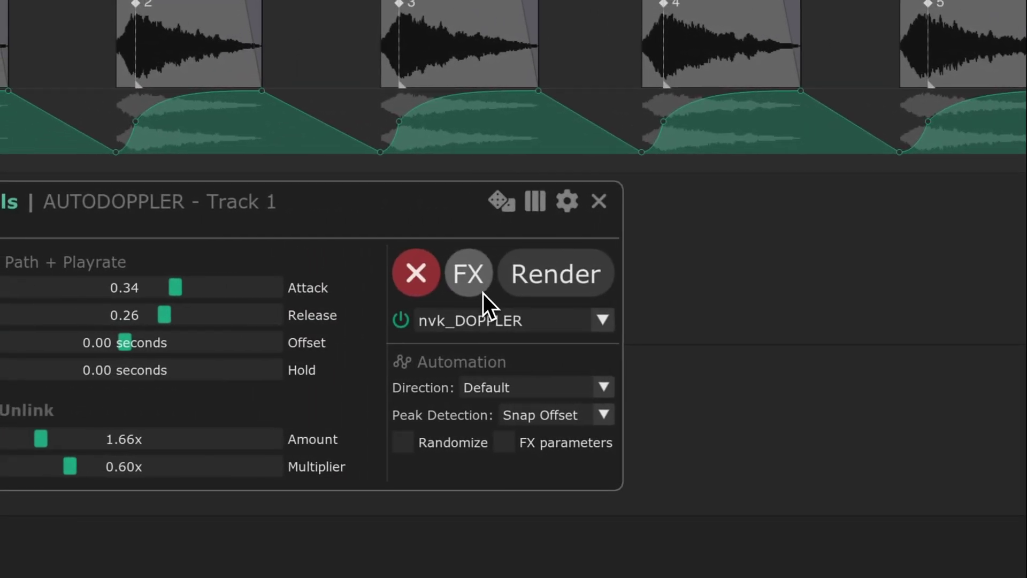
# Render tracks 1 and 2 with doppler automation, dismiss both reports, and move the panel aside
pyautogui.click(549, 274)
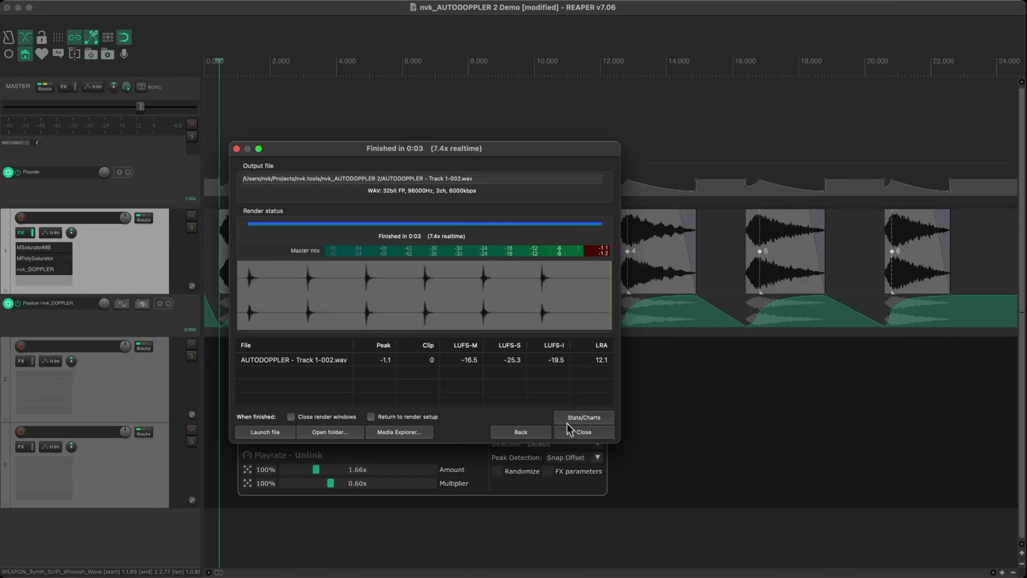
pyautogui.click(584, 433)
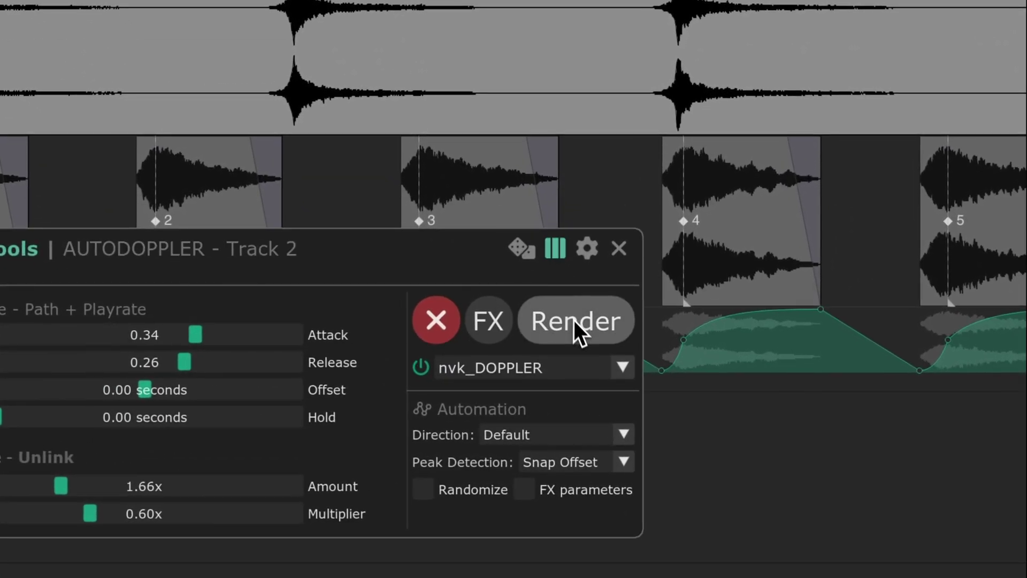
pyautogui.click(576, 321)
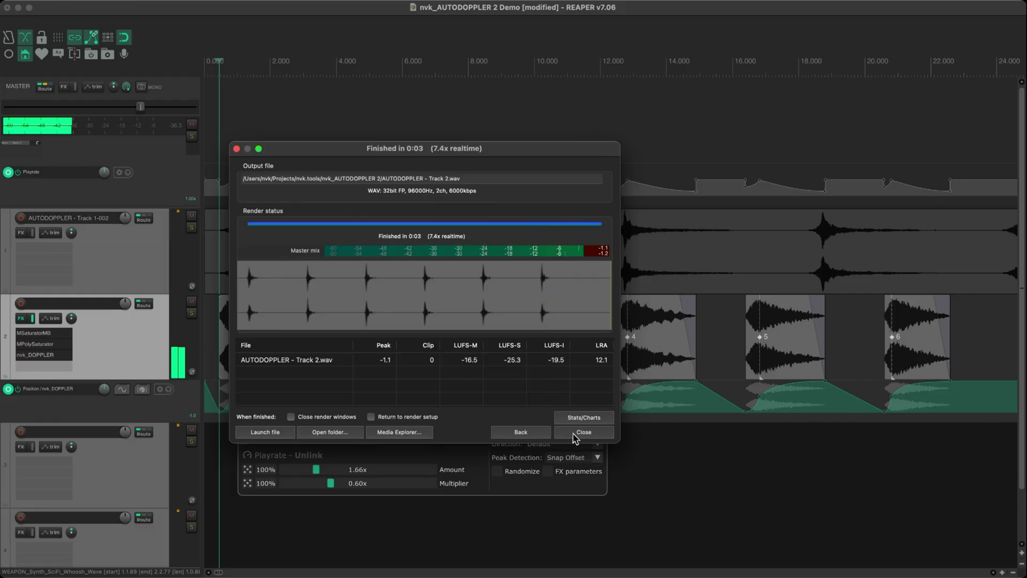
pyautogui.click(575, 434)
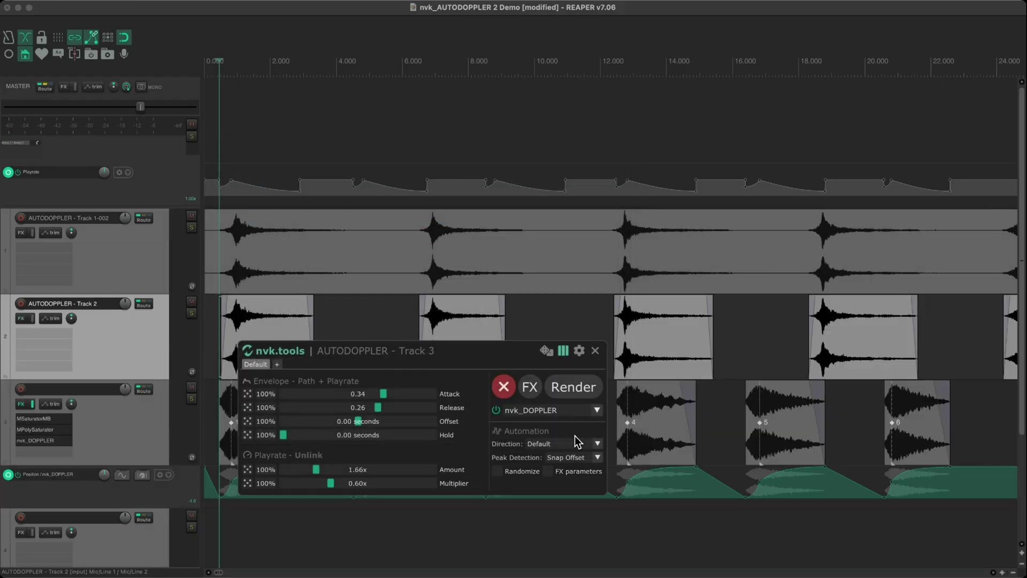
pyautogui.moveTo(501, 361); pyautogui.dragTo(530, 433)
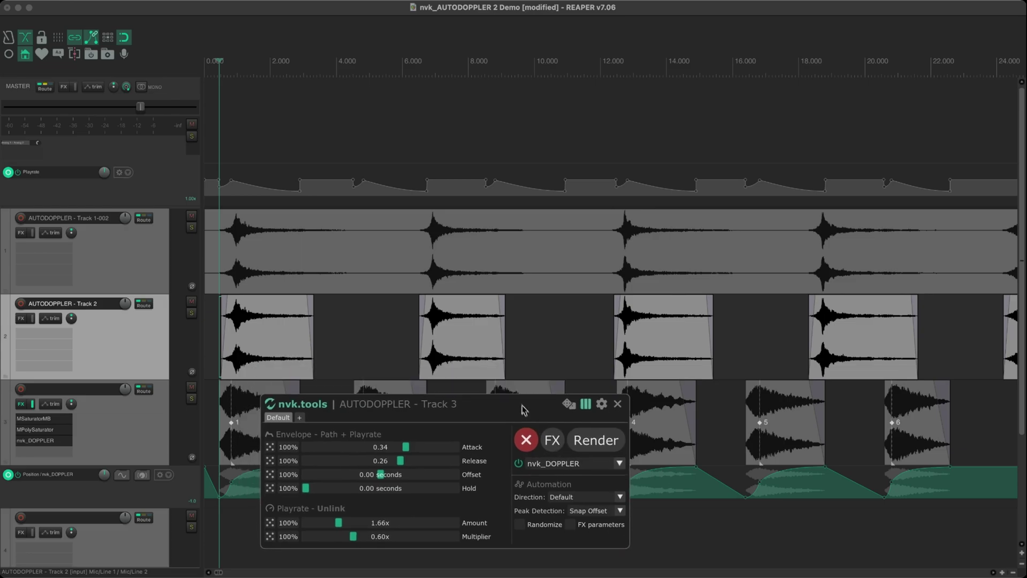
pyautogui.scroll(-1, 522, 354)
pyautogui.scroll(-1, 522, 354)
pyautogui.scroll(-1, 522, 355)
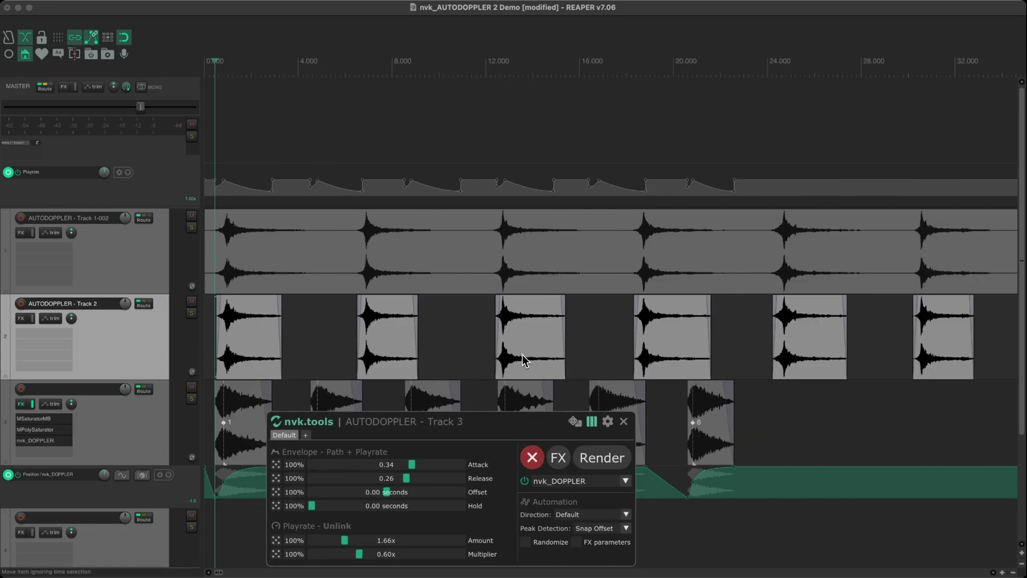
pyautogui.scroll(-2, 522, 356)
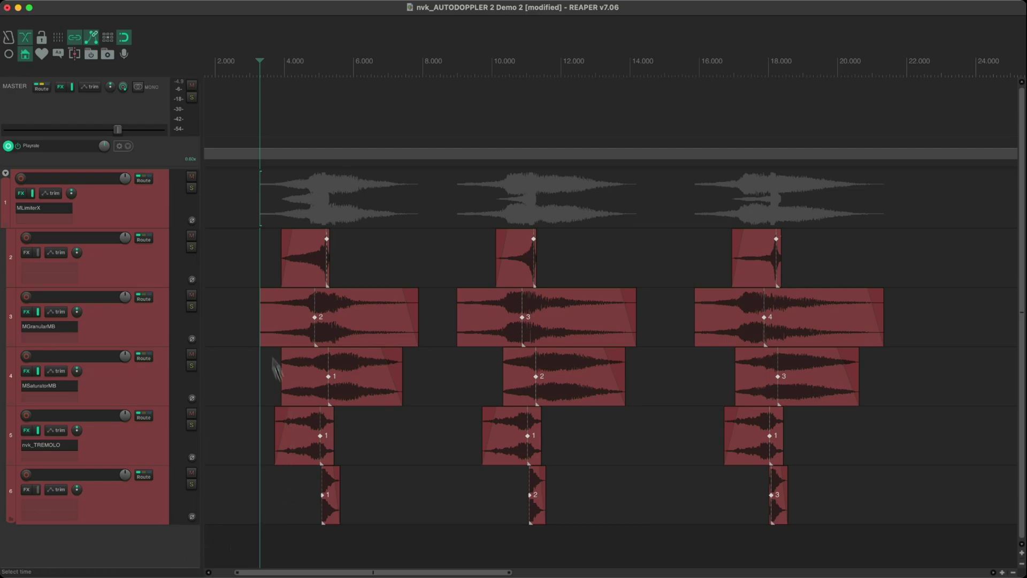
# Run AutoDoppler on track 1 with a 0.07 s offset and release 0.11 over a time selection
pyautogui.click(152, 216)
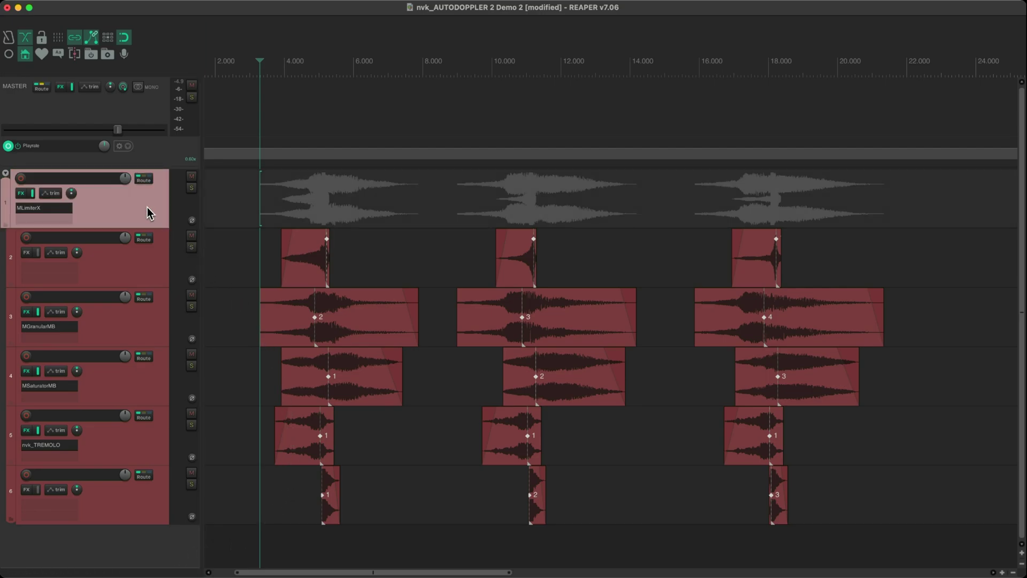
pyautogui.press('d')
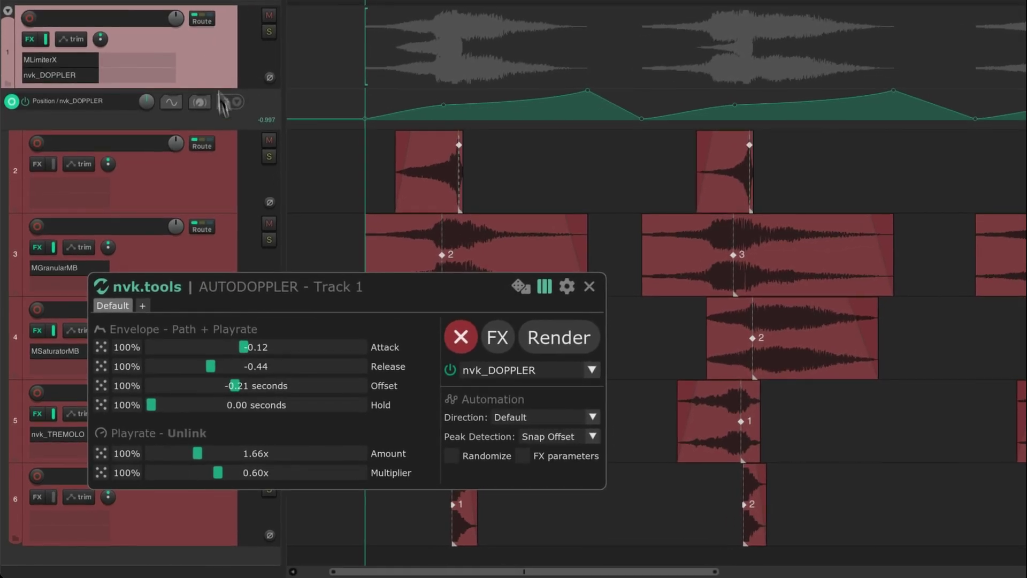
pyautogui.moveTo(238, 385); pyautogui.dragTo(313, 387)
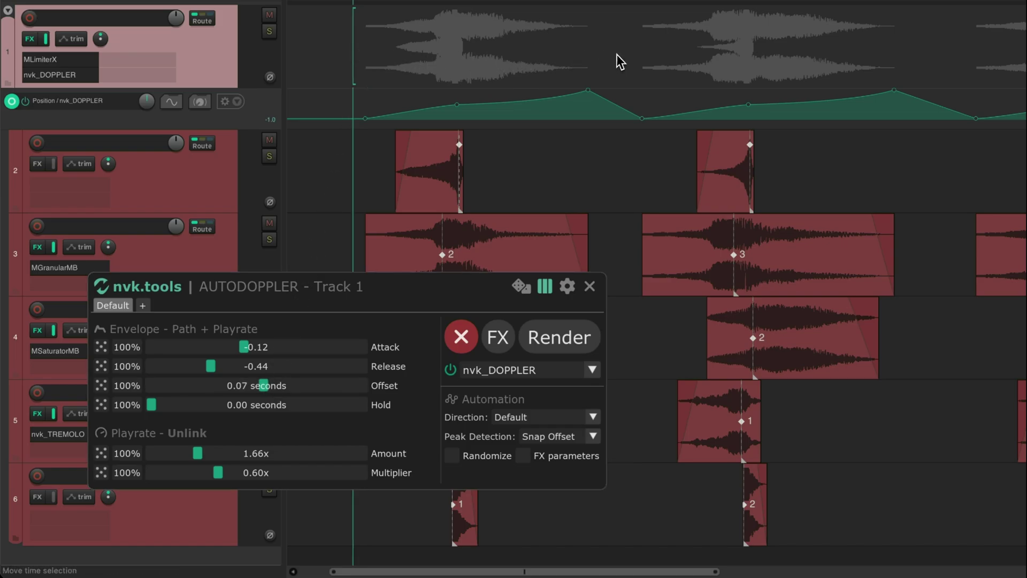
pyautogui.moveTo(353, 47); pyautogui.dragTo(617, 64)
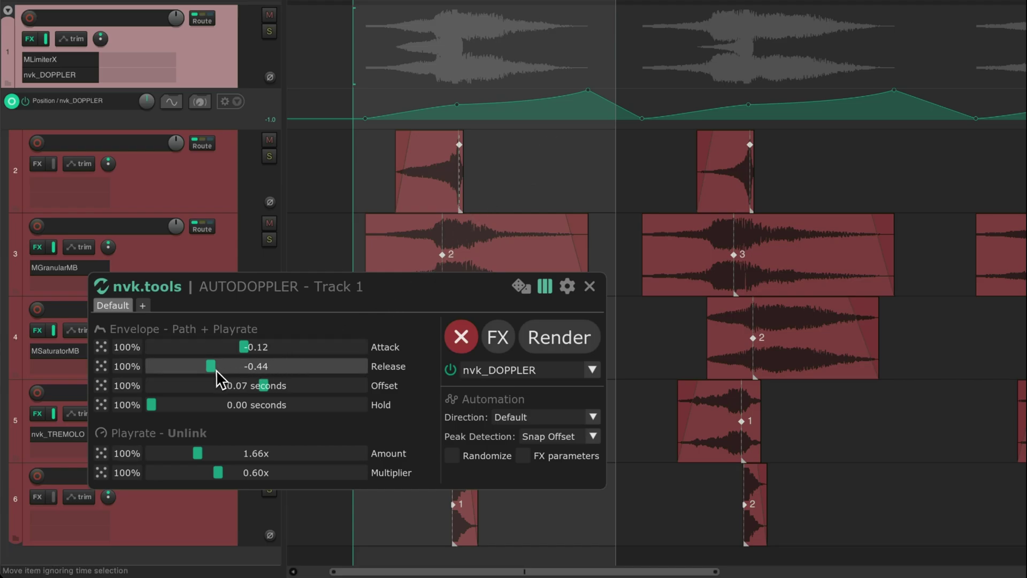
pyautogui.moveTo(211, 367); pyautogui.dragTo(272, 368)
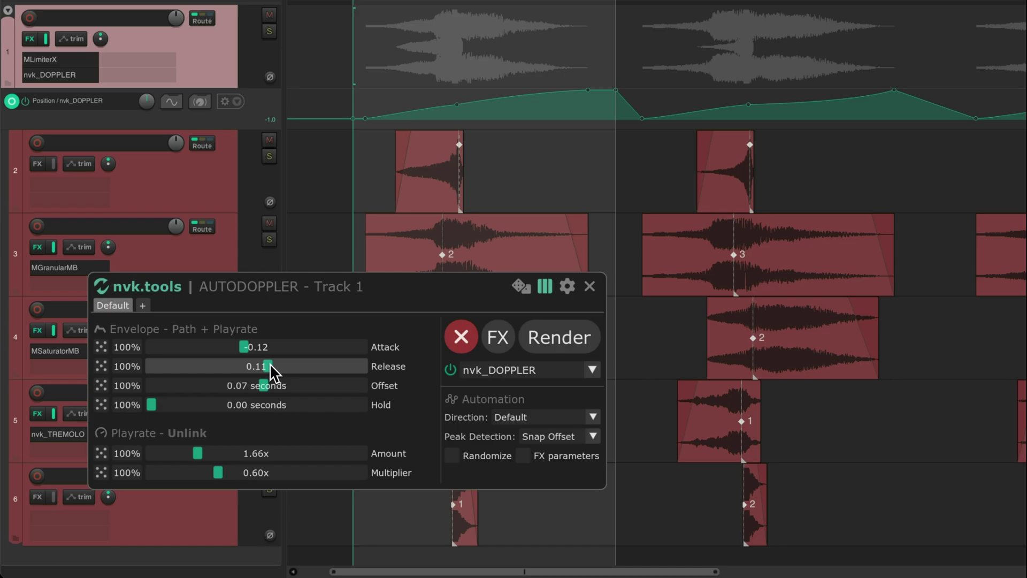
# Switch the AUTODOPPLER plugin to DopplerPRO and bring up its plugin window
pyautogui.click(497, 370)
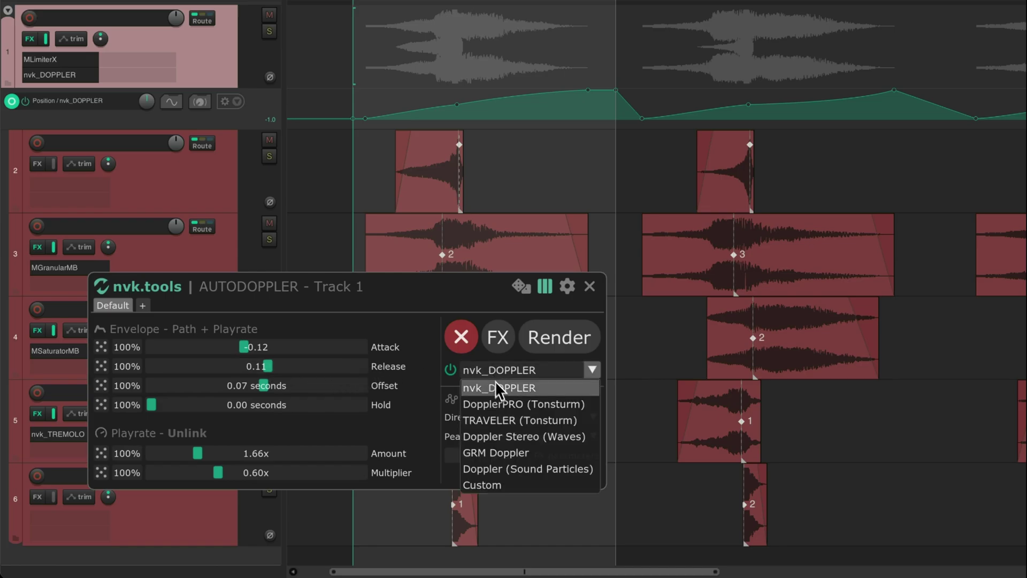
pyautogui.click(502, 404)
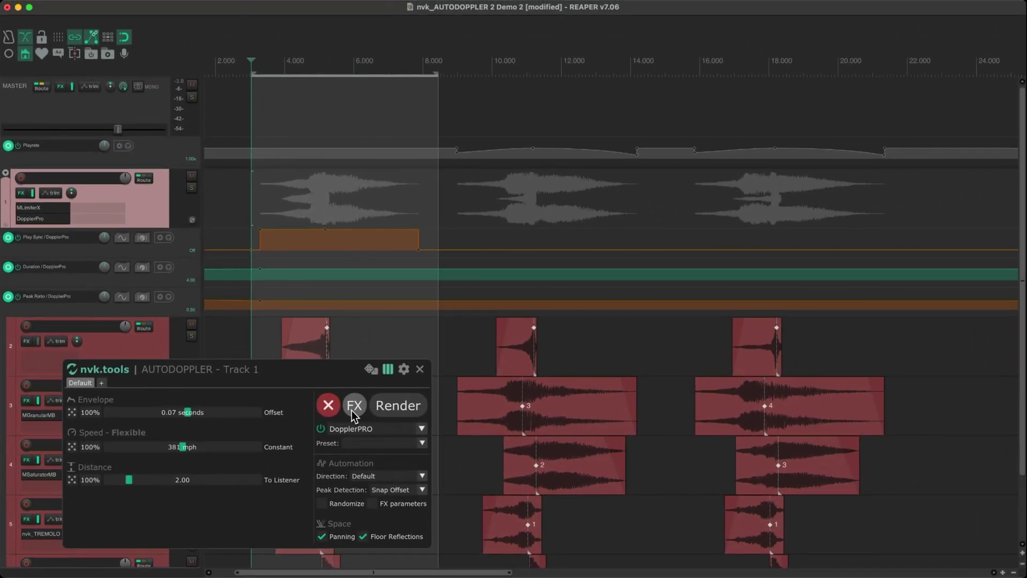
pyautogui.click(353, 406)
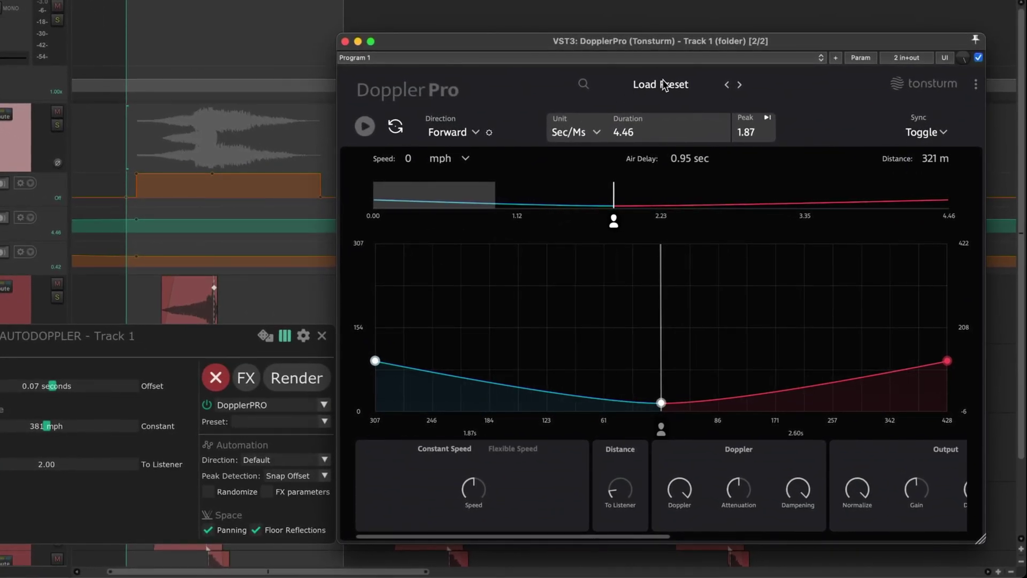
# Load Doppler Pro's Default Reaper preset and save it as the default preset named Default
pyautogui.click(665, 85)
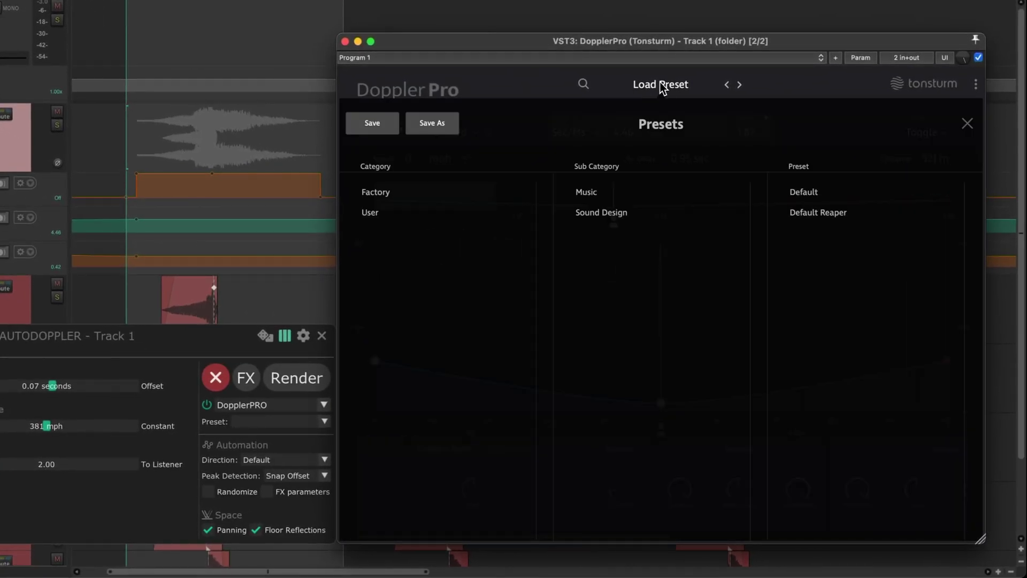
pyautogui.click(836, 217)
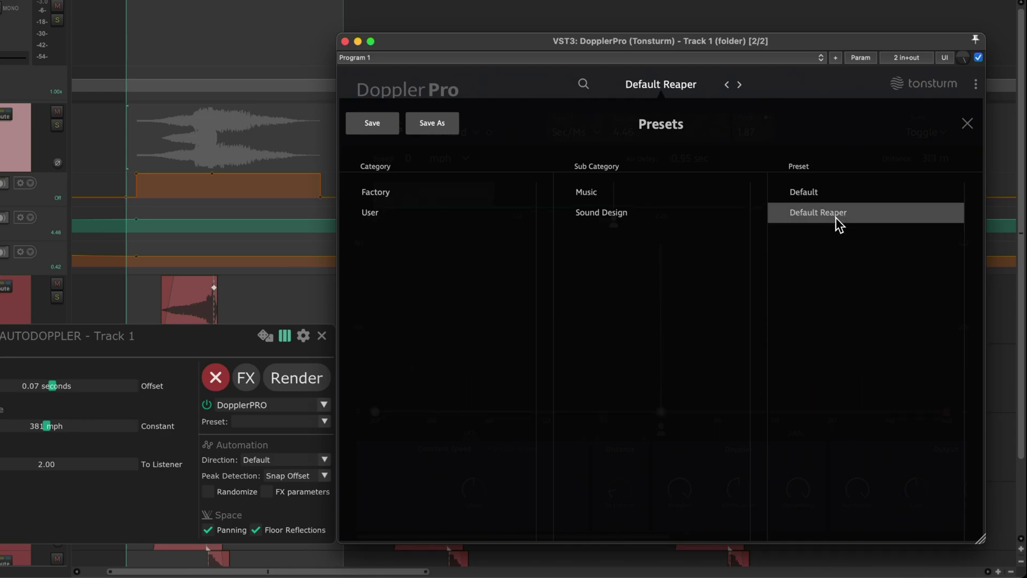
pyautogui.click(968, 123)
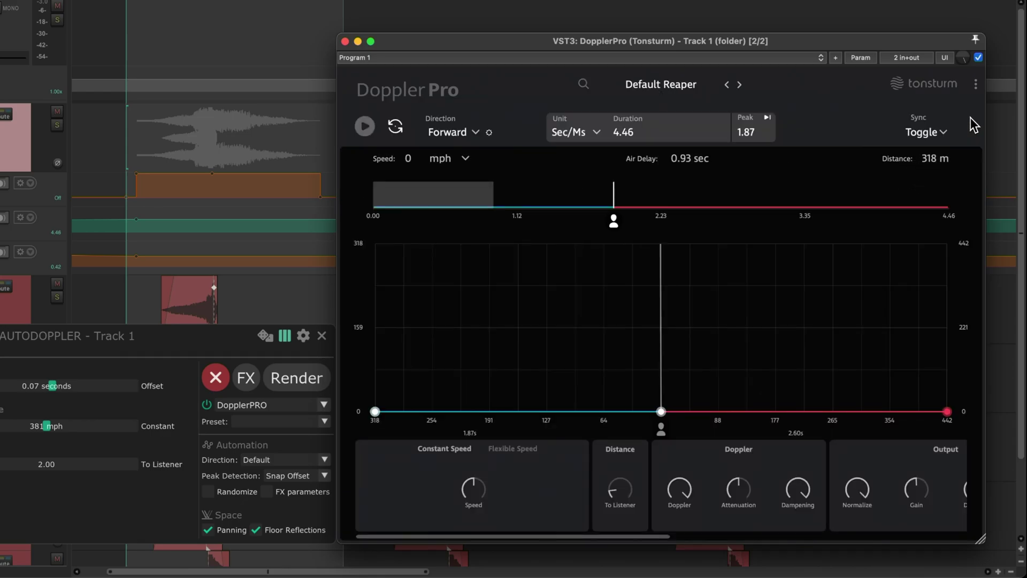
pyautogui.click(836, 57)
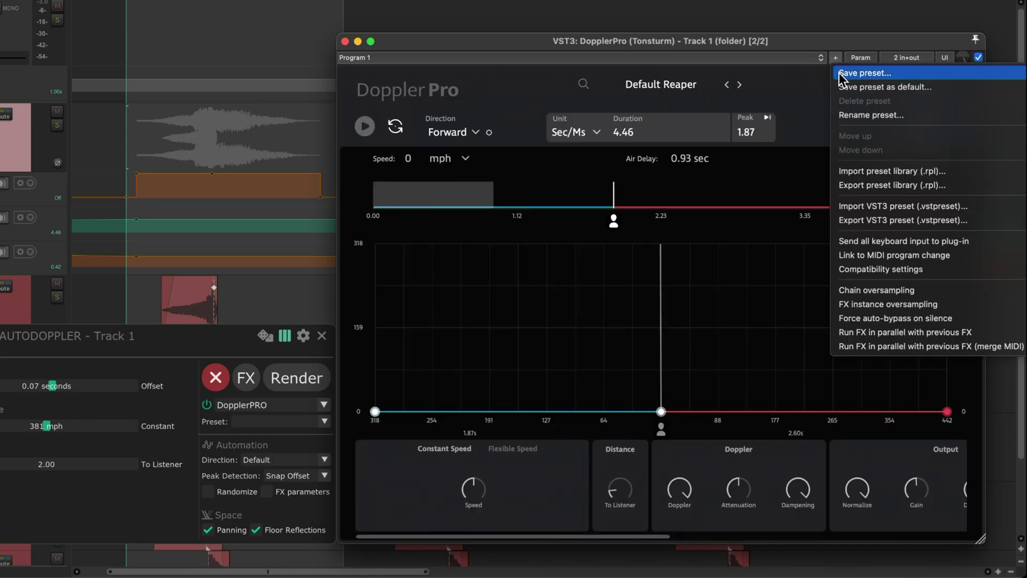
pyautogui.click(844, 86)
pyautogui.write('Defa')
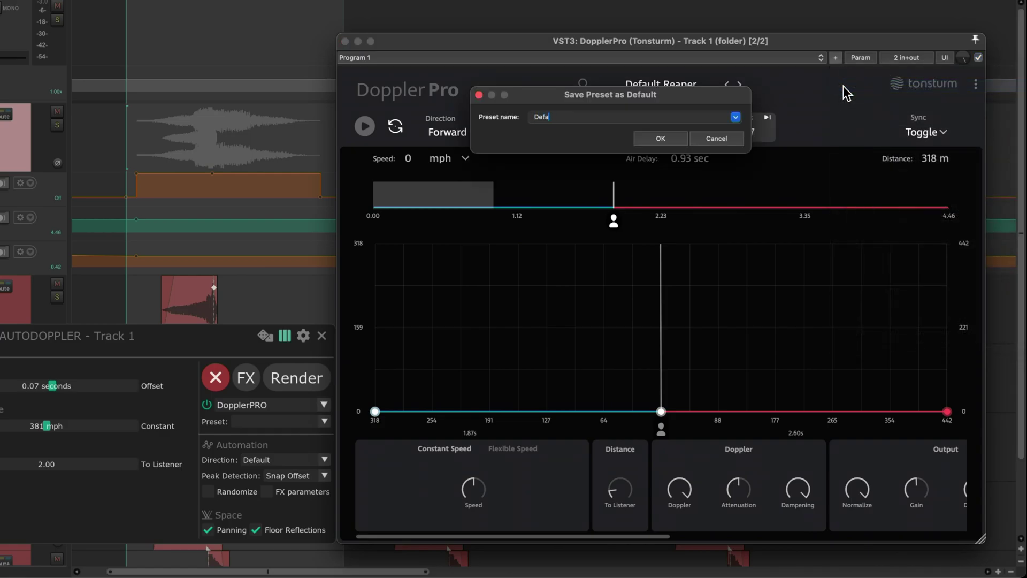
pyautogui.write('ult')
pyautogui.press('Return')
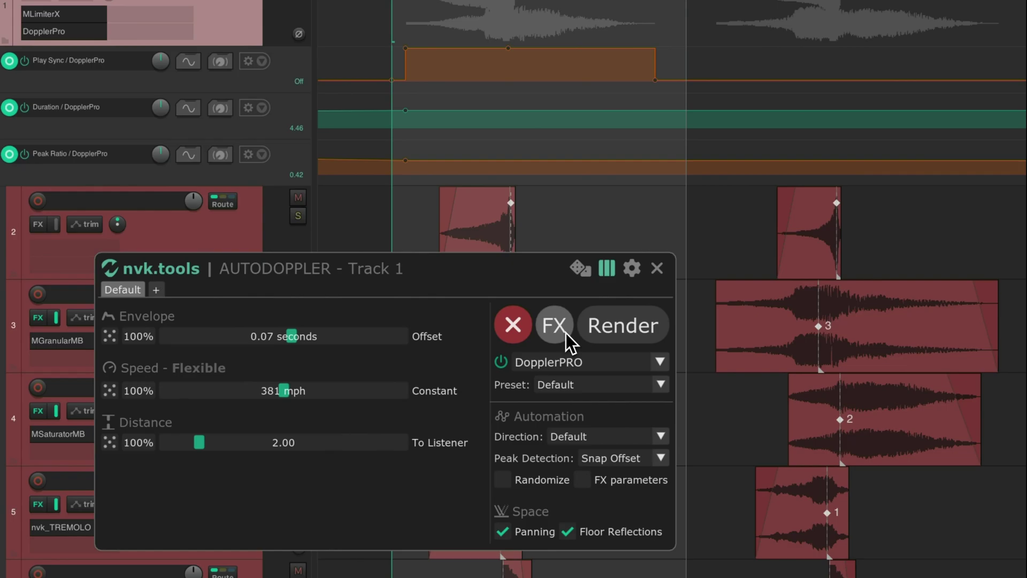
# Set speed to Flexible, try the Offset and global dice randomizers, then reset all sliders
pyautogui.click(161, 363)
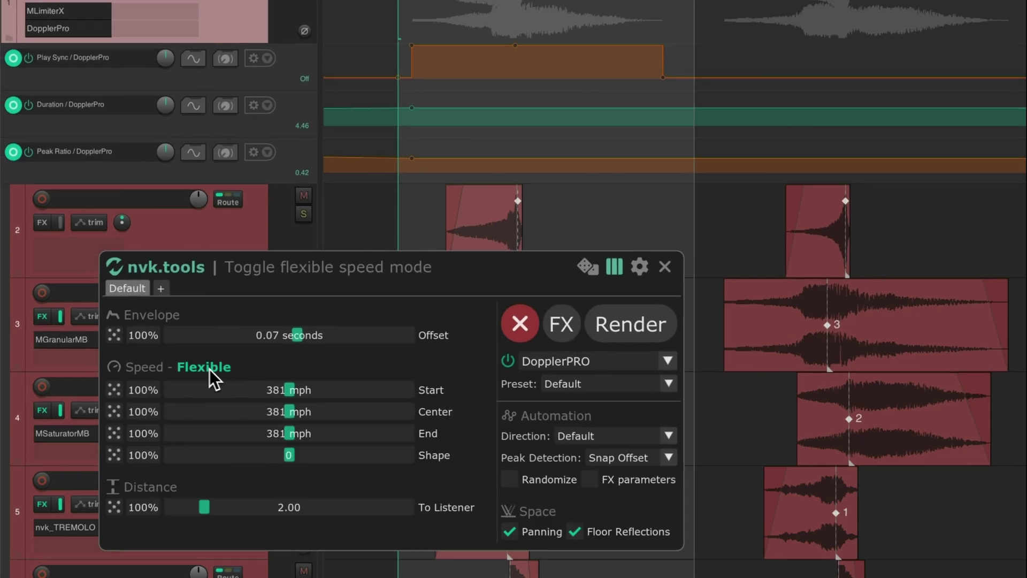
pyautogui.click(113, 334)
pyautogui.click(114, 335)
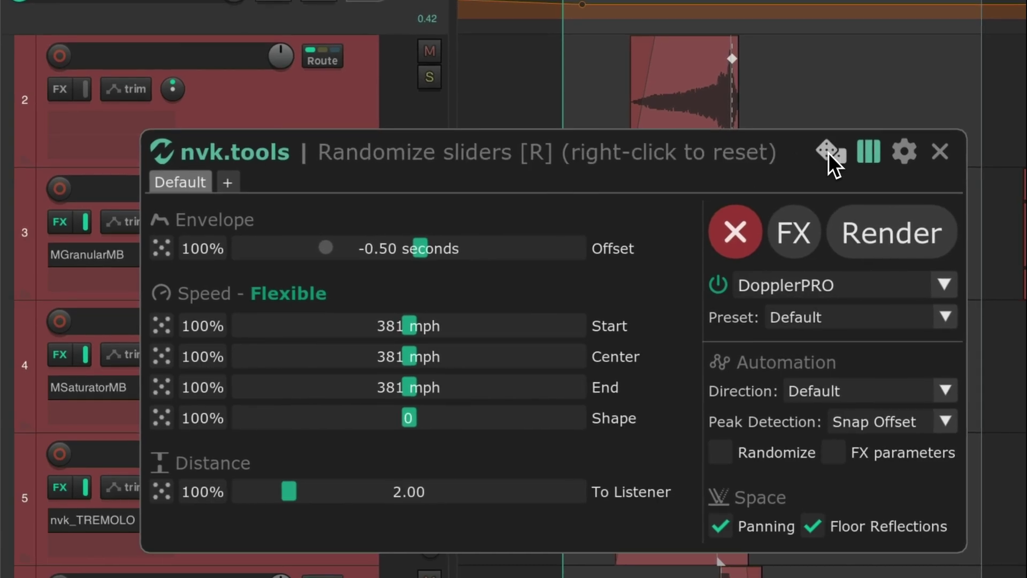
pyautogui.click(829, 152)
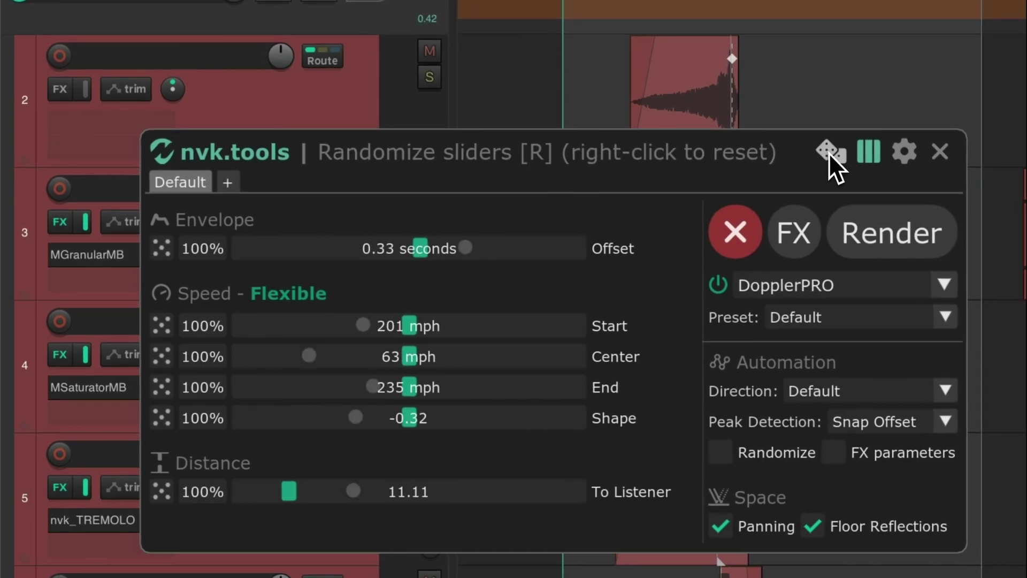
pyautogui.click(829, 153)
pyautogui.click(829, 153)
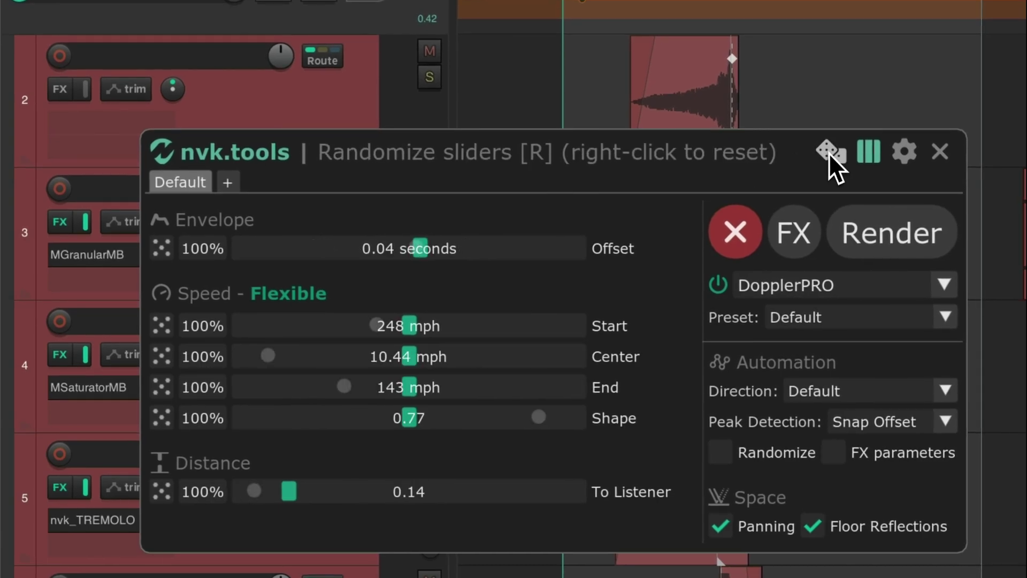
pyautogui.rightClick(829, 154)
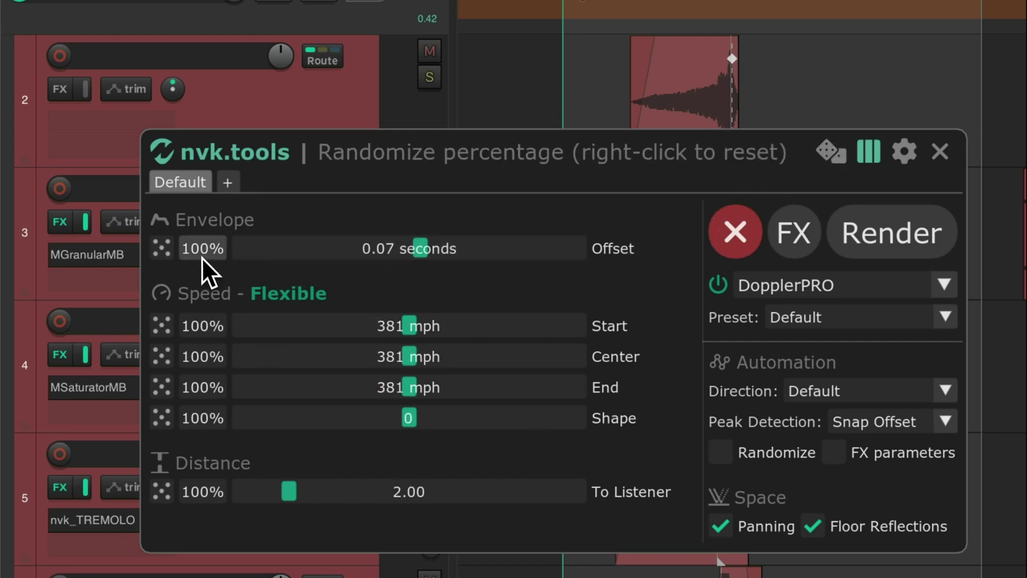
# Test Offset randomization at 30% then 0%, re-randomize the sliders, and enable per-item Randomize
pyautogui.moveTo(201, 256)
pyautogui.mouseDown()
pyautogui.moveTo(110, 256)
pyautogui.moveTo(153, 250)
pyautogui.mouseUp()
pyautogui.click(162, 254)
pyautogui.click(161, 255)
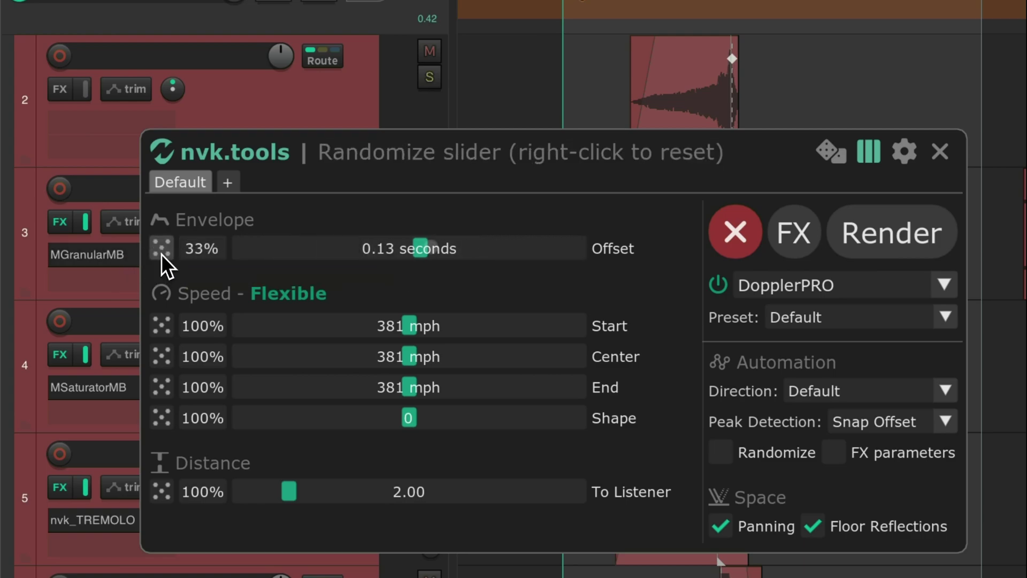
pyautogui.rightClick(201, 249)
pyautogui.click(831, 153)
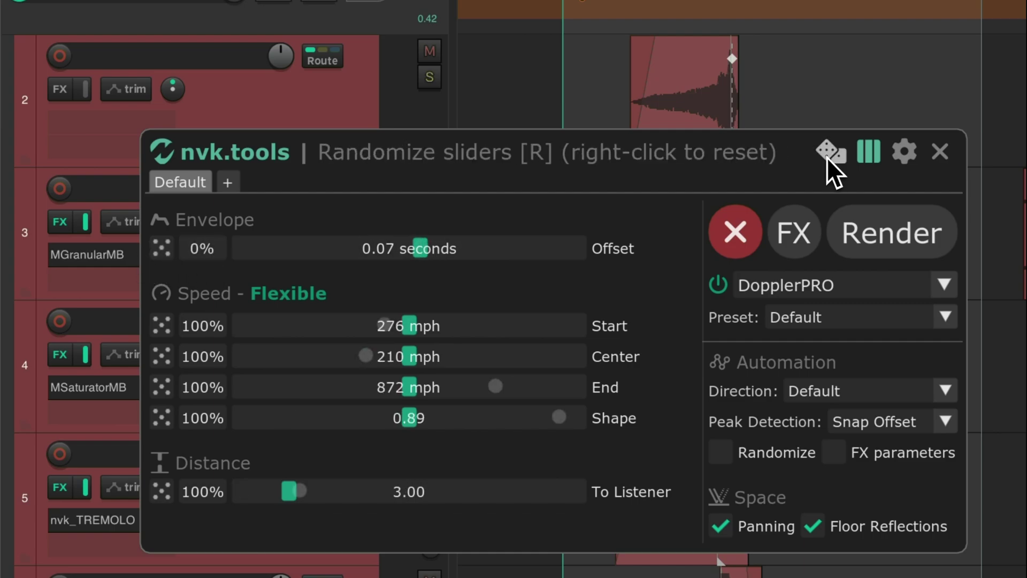
pyautogui.click(831, 153)
pyautogui.click(831, 153)
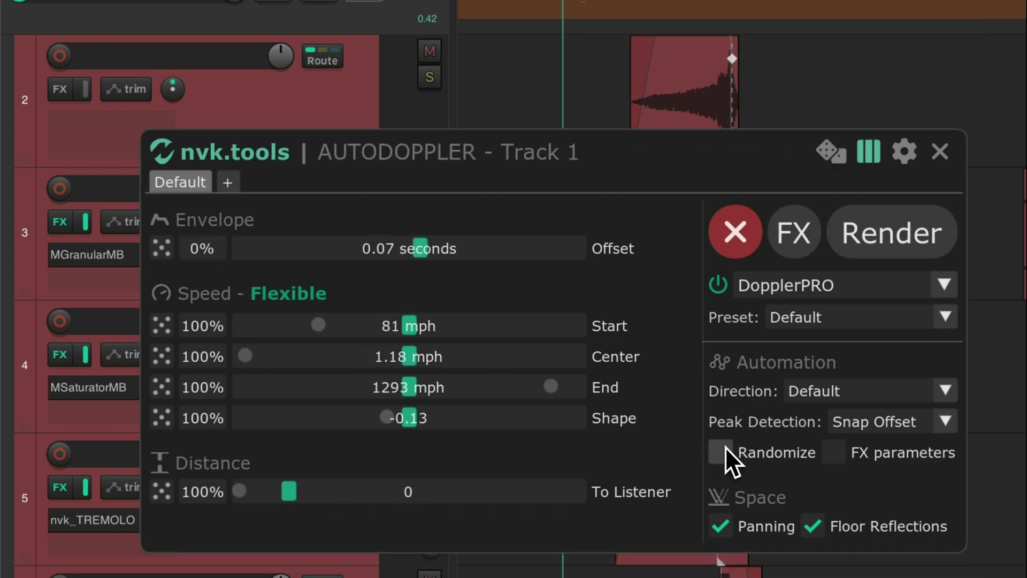
pyautogui.click(725, 447)
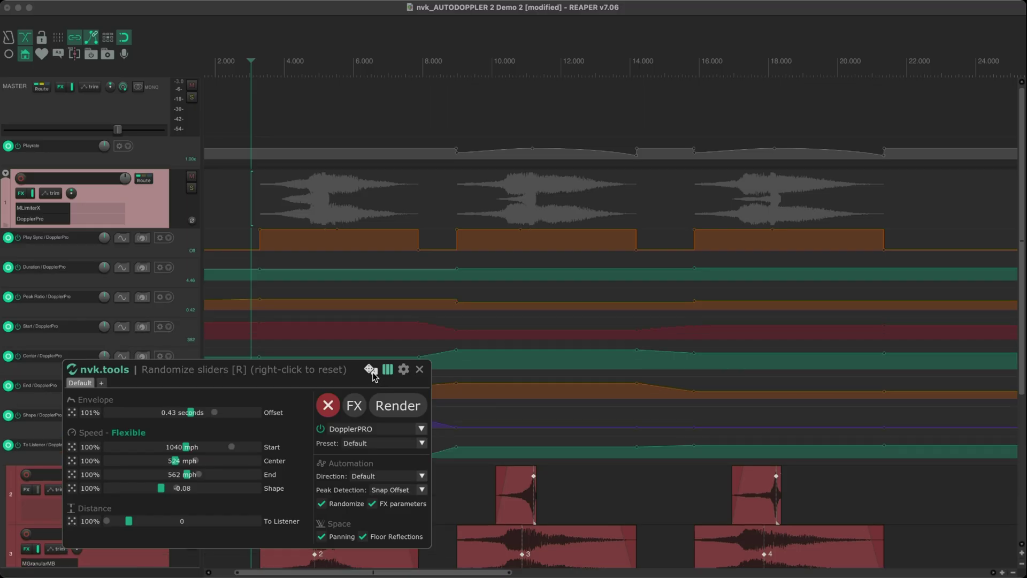
# Re-randomize the DopplerPRO envelopes several times, then render Track 1 to a new track
pyautogui.click(372, 371)
pyautogui.click(372, 371)
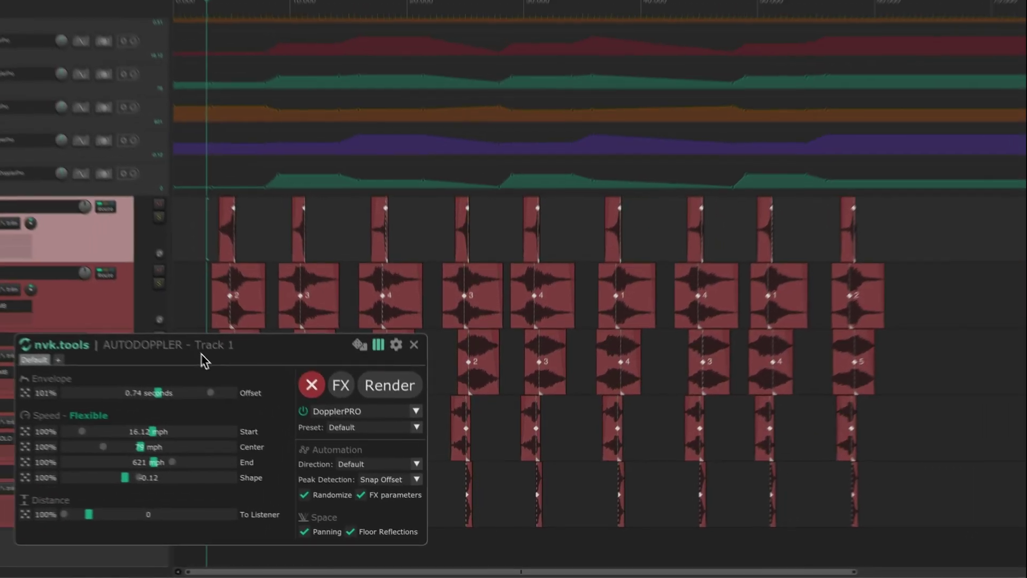
pyautogui.click(360, 346)
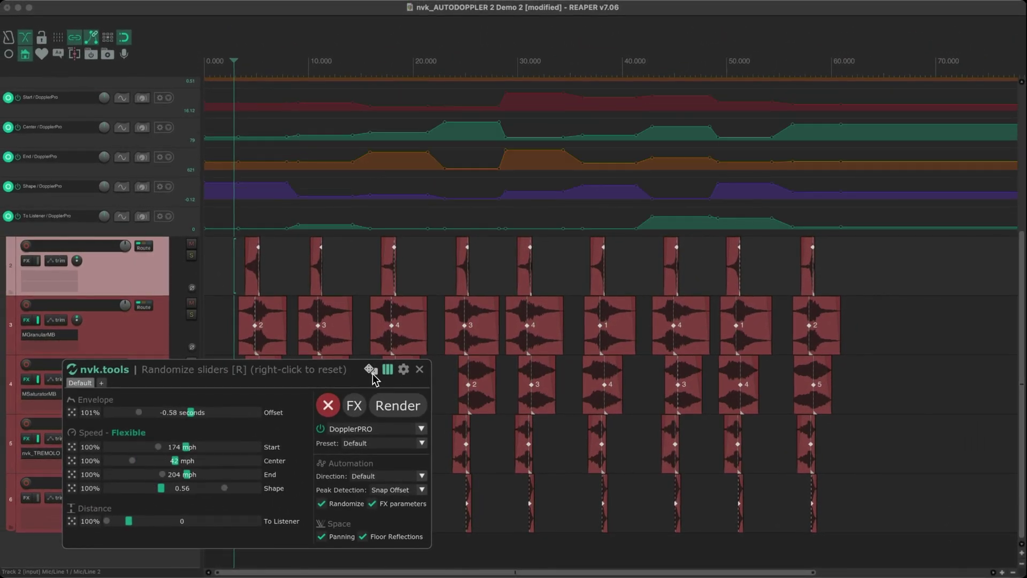
pyautogui.click(372, 371)
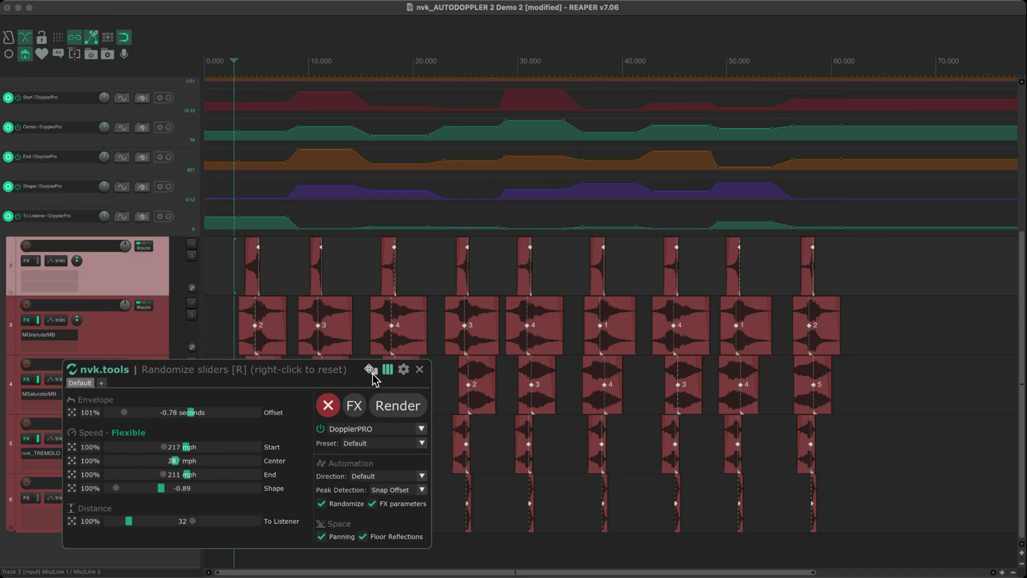
pyautogui.click(397, 405)
pyautogui.click(564, 432)
pyautogui.scroll(2, 564, 432)
pyautogui.scroll(2, 564, 432)
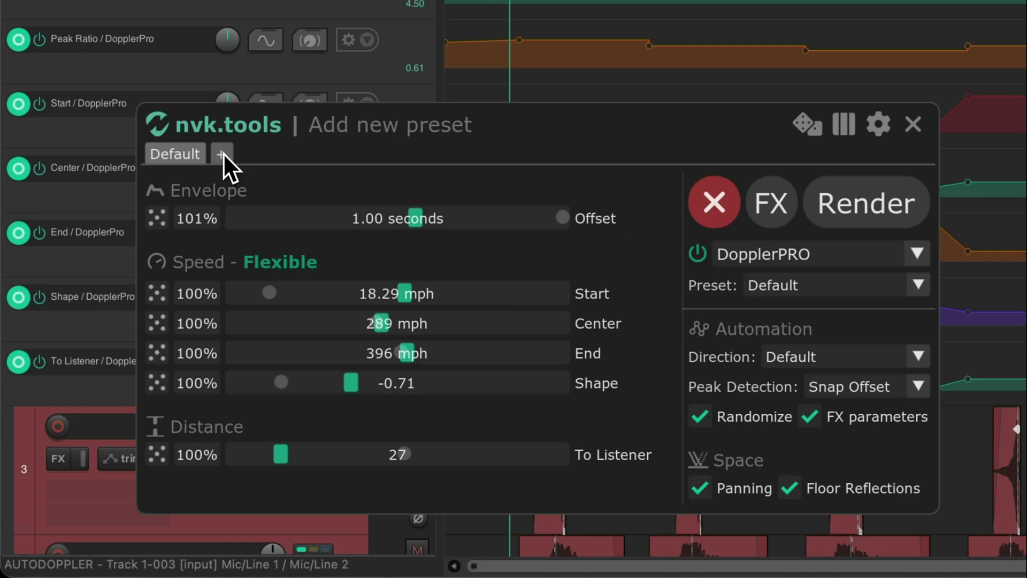
# Add a new preset tab, rename it DopplerPRO, and colour it green
pyautogui.click(223, 153)
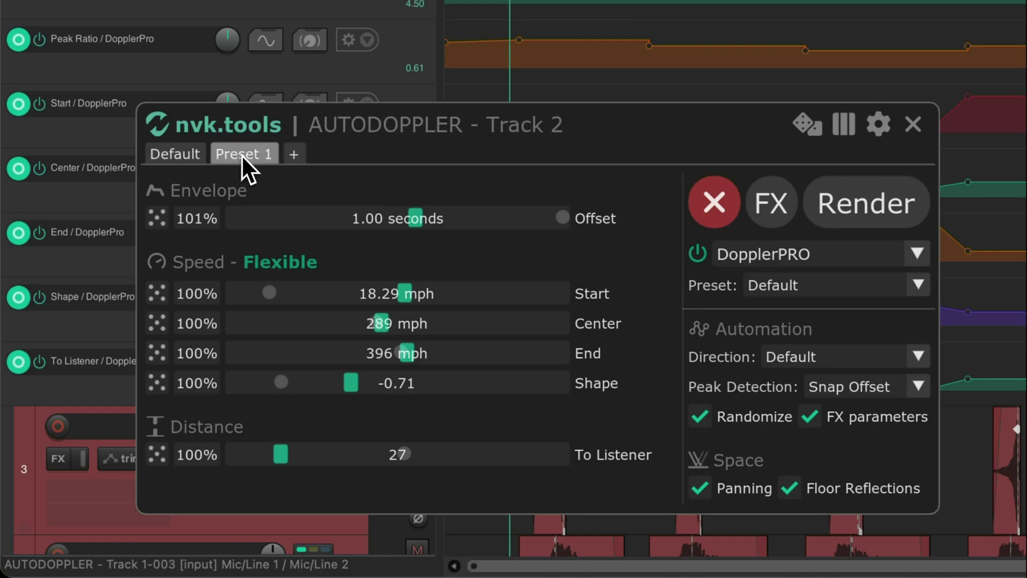
pyautogui.rightClick(242, 157)
pyautogui.doubleClick(308, 171)
pyautogui.write('DopplerPRO')
pyautogui.click(264, 170)
pyautogui.click(538, 261)
pyautogui.click(491, 250)
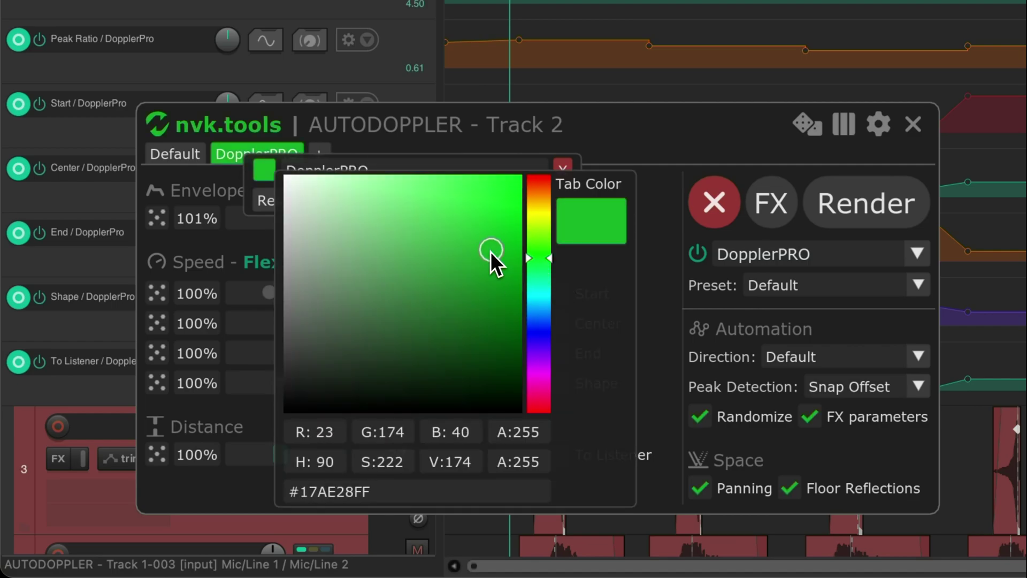
pyautogui.click(630, 133)
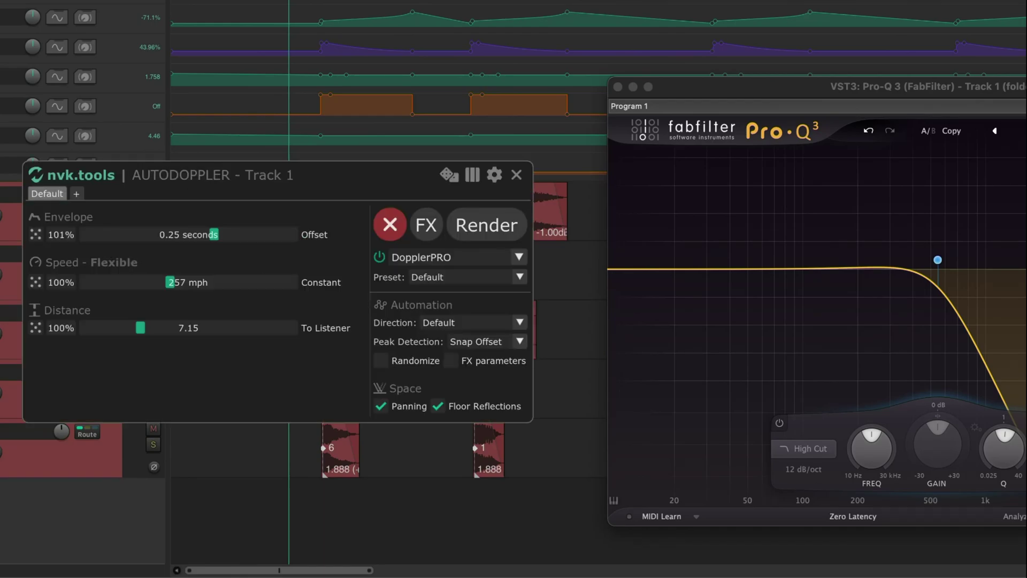
# Switch AUTODOPPLER to a custom target and lock Pro-Q 3 Band 2 Frequency
pyautogui.click(406, 258)
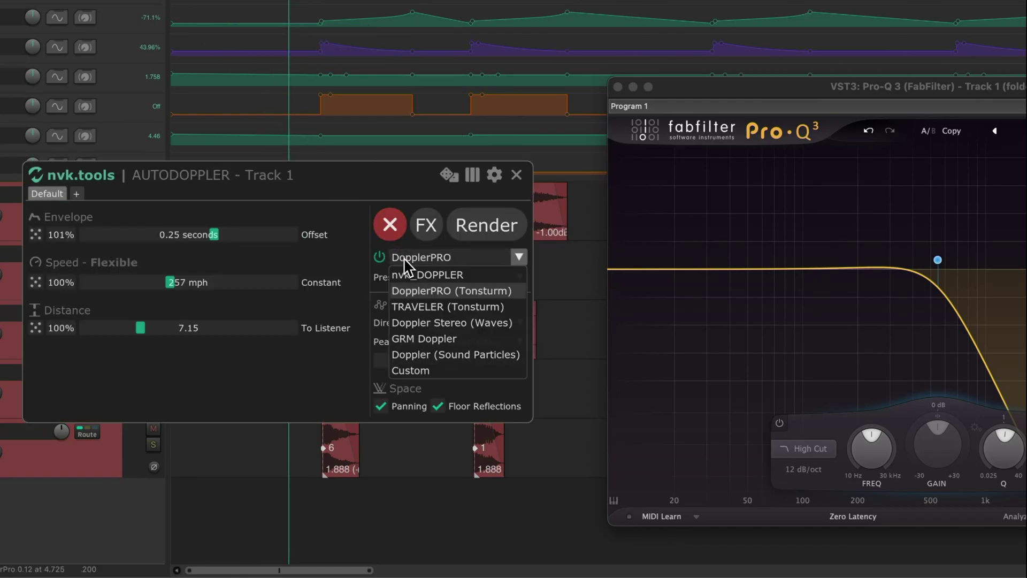
pyautogui.click(411, 371)
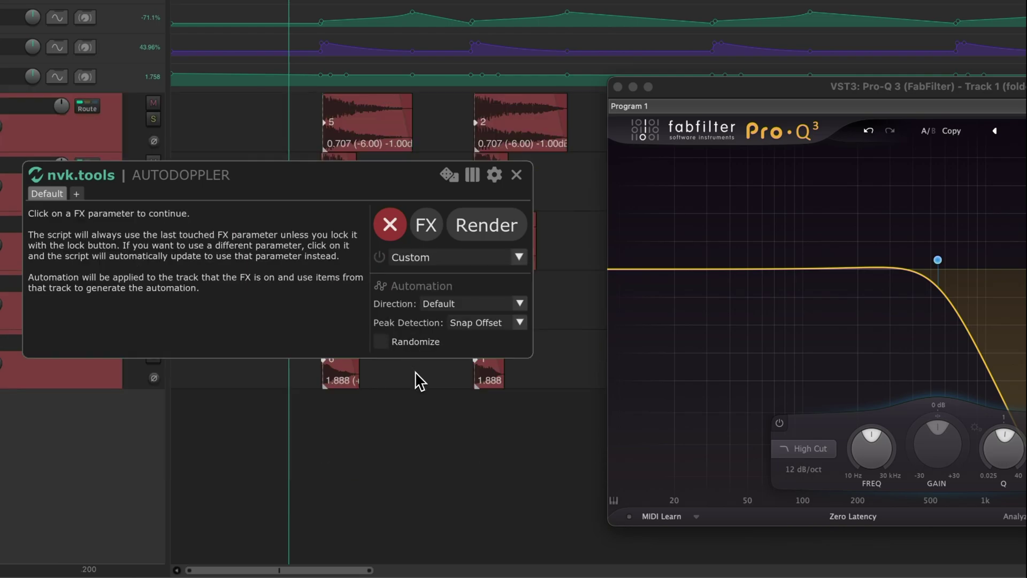
pyautogui.click(866, 468)
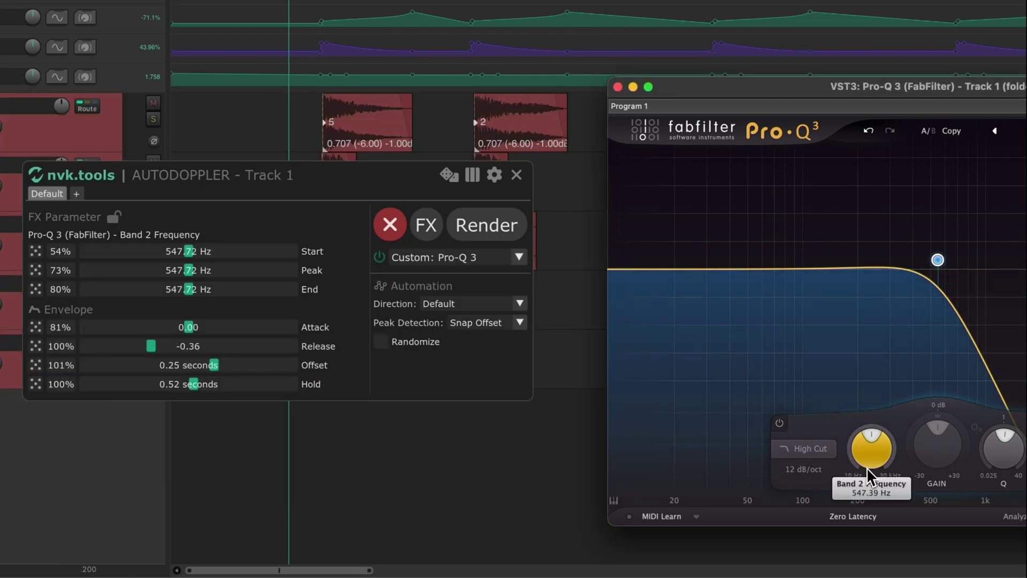
pyautogui.click(116, 218)
# Shape the frequency sweep: Start 109.15 Hz, Peak 4798.2 Hz, End 112.40 Hz, longer Attack
pyautogui.moveTo(189, 251)
pyautogui.mouseDown()
pyautogui.moveTo(146, 252)
pyautogui.moveTo(245, 271)
pyautogui.mouseUp()
pyautogui.moveTo(191, 289); pyautogui.dragTo(148, 289)
pyautogui.moveTo(190, 327); pyautogui.dragTo(237, 328)
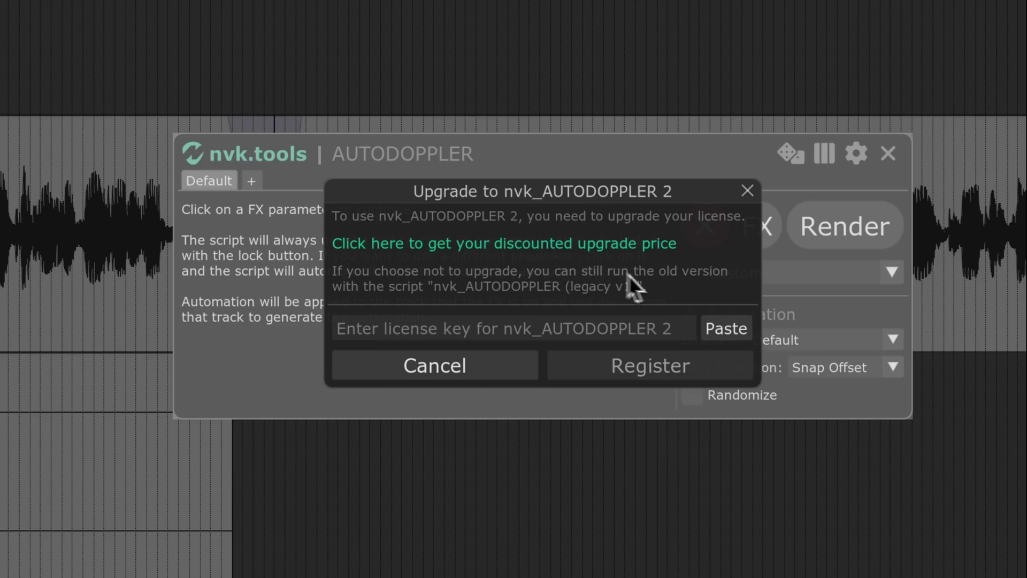
# Paste the license key into the Upgrade dialog and register nvk_AUTODOPPLER 2
pyautogui.click(722, 327)
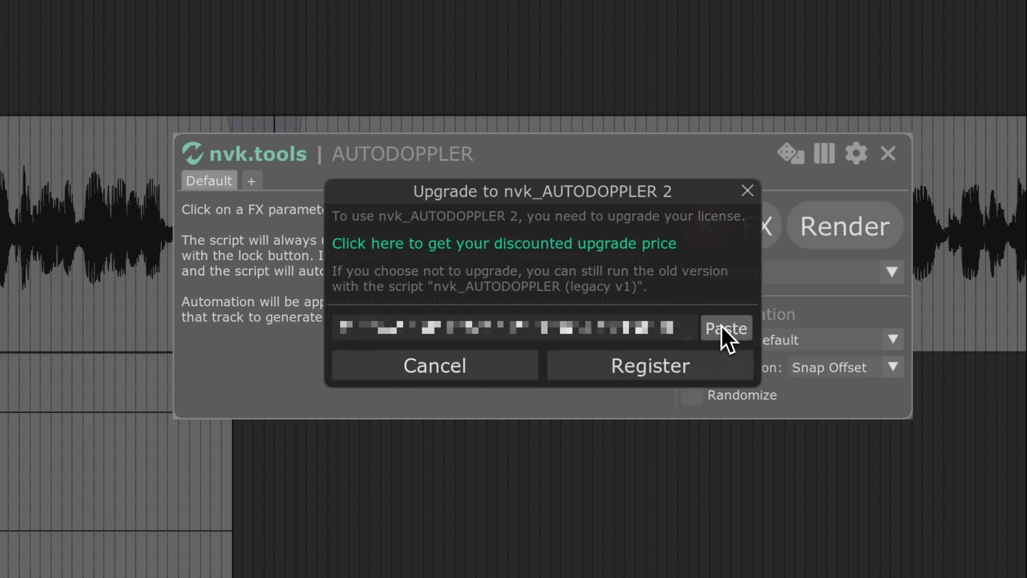
pyautogui.click(647, 365)
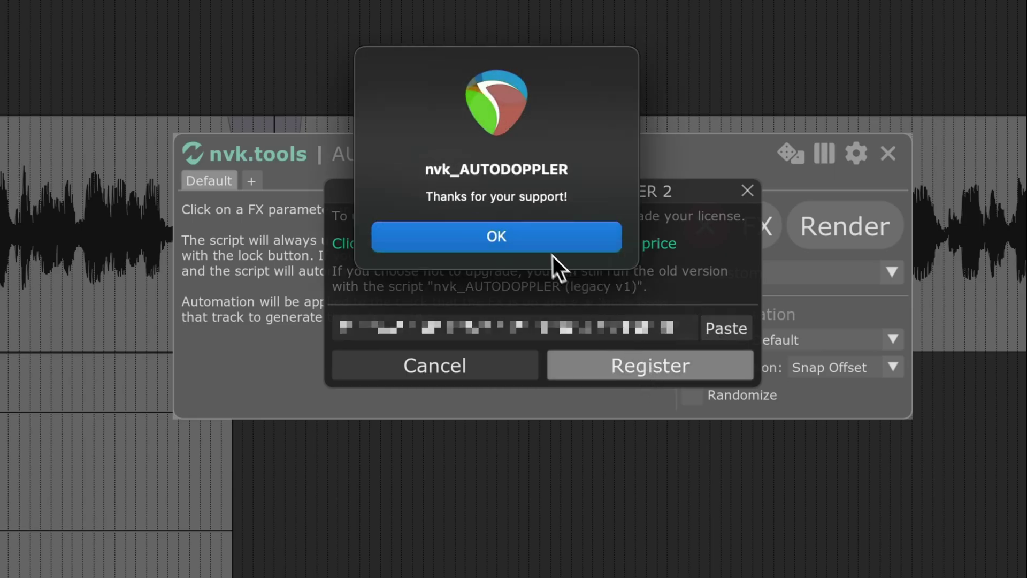